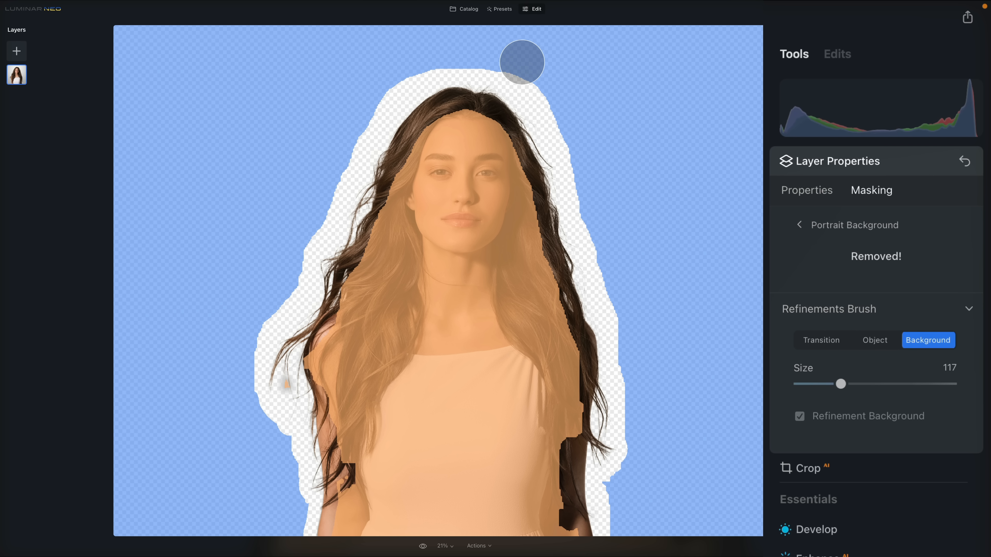
# - Refine the portrait mask by painting Background along the hair's upper-right edge and Object over the transparent gap at the woman's lower-left arm
pyautogui.moveTo(522, 62); pyautogui.dragTo(581, 156)
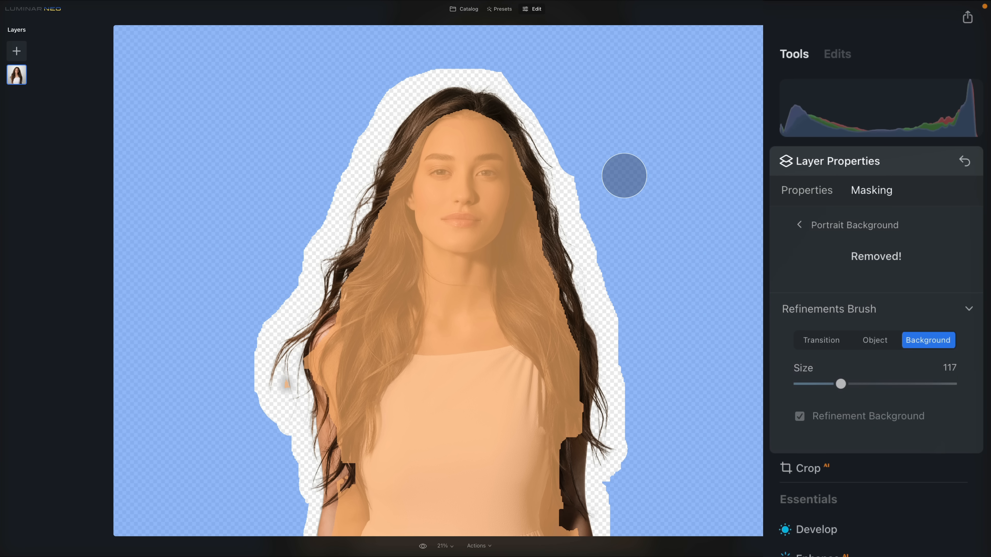
pyautogui.click(866, 342)
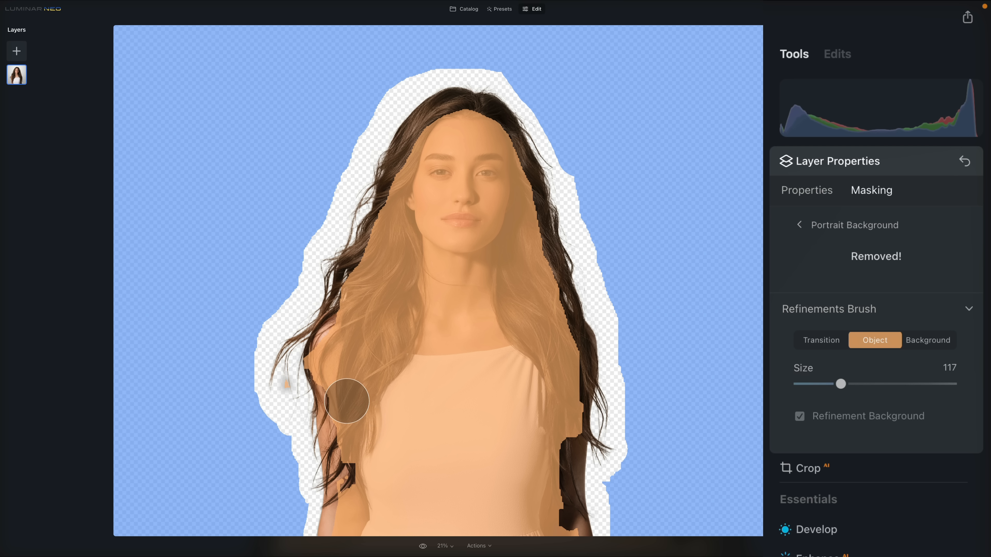
pyautogui.moveTo(346, 401)
pyautogui.mouseDown()
pyautogui.moveTo(343, 376)
pyautogui.moveTo(359, 480)
pyautogui.mouseUp()
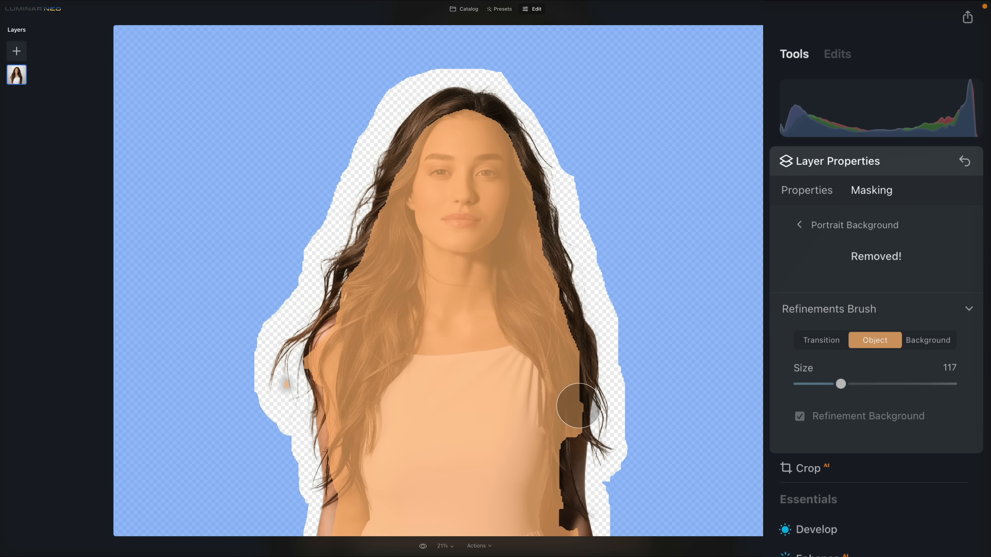
# - Set the refinement brush to Transition with size 123 and paint over the stray object patch beside the loose hair on the left
pyautogui.click(824, 339)
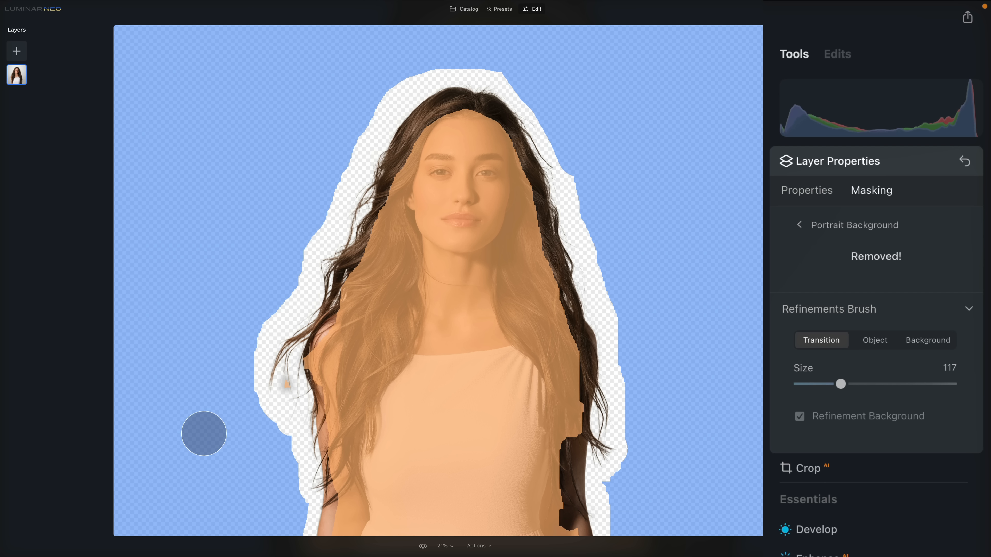
pyautogui.press('super')
pyautogui.press('super+equal')
pyautogui.press('super+equal')
pyautogui.press('super+equal')
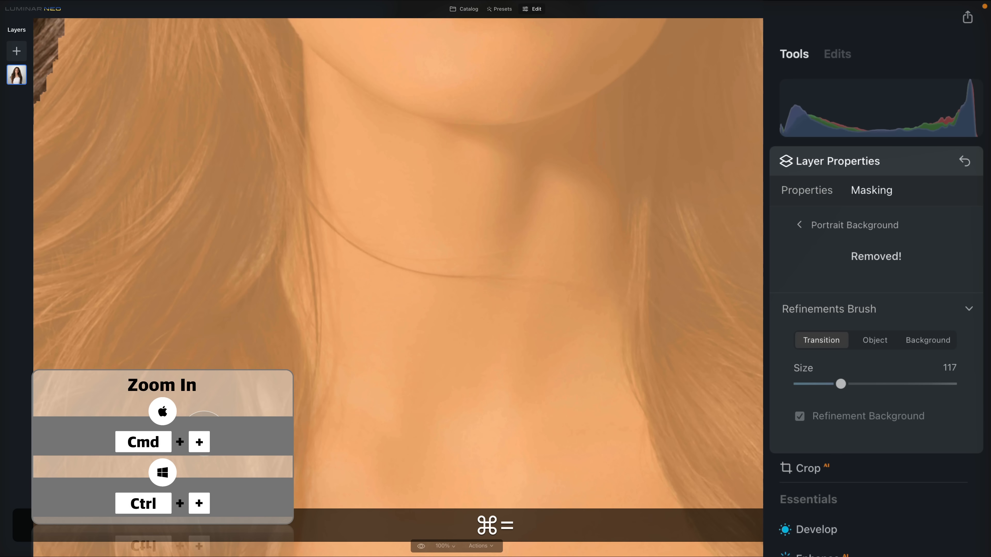
pyautogui.moveTo(205, 412); pyautogui.dragTo(560, 217)
pyautogui.moveTo(362, 383); pyautogui.dragTo(599, 295)
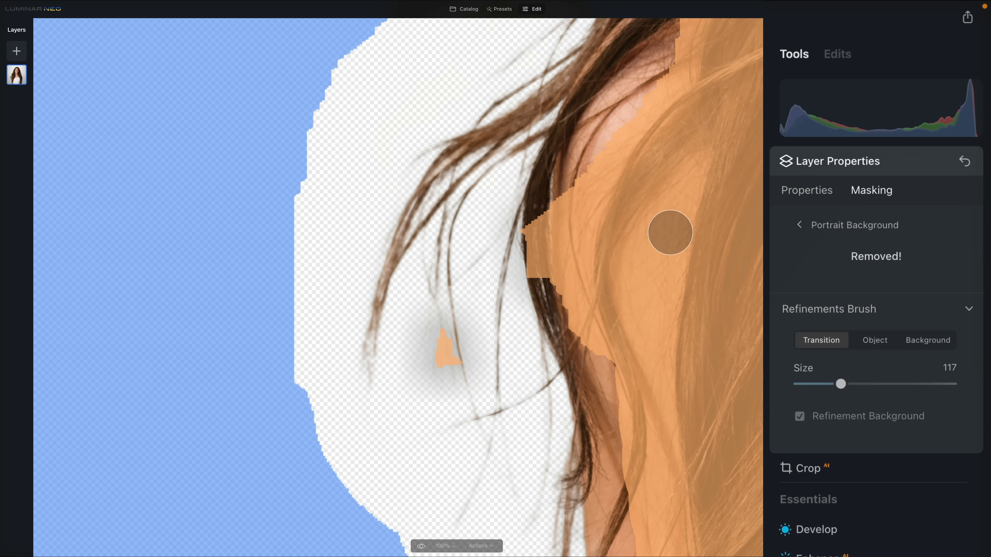
pyautogui.moveTo(844, 381); pyautogui.dragTo(834, 387)
pyautogui.moveTo(450, 385)
pyautogui.mouseDown()
pyautogui.moveTo(438, 305)
pyautogui.moveTo(459, 381)
pyautogui.moveTo(451, 336)
pyautogui.mouseUp()
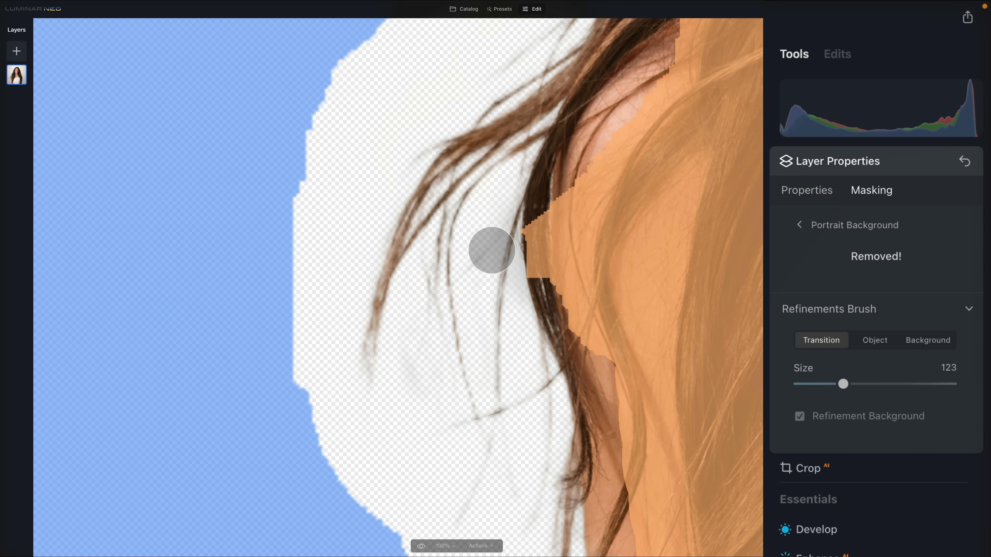
# - Repaint the left shoulder edge with Transition over the dark hair strand and Object just inside it
pyautogui.moveTo(521, 222); pyautogui.dragTo(530, 322)
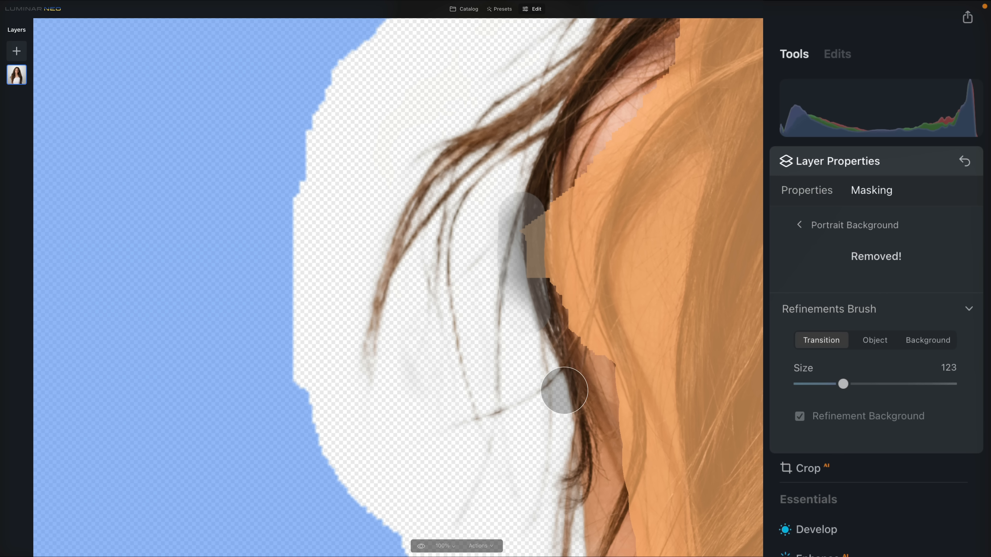
pyautogui.moveTo(524, 204)
pyautogui.mouseDown()
pyautogui.moveTo(550, 336)
pyautogui.moveTo(532, 211)
pyautogui.mouseUp()
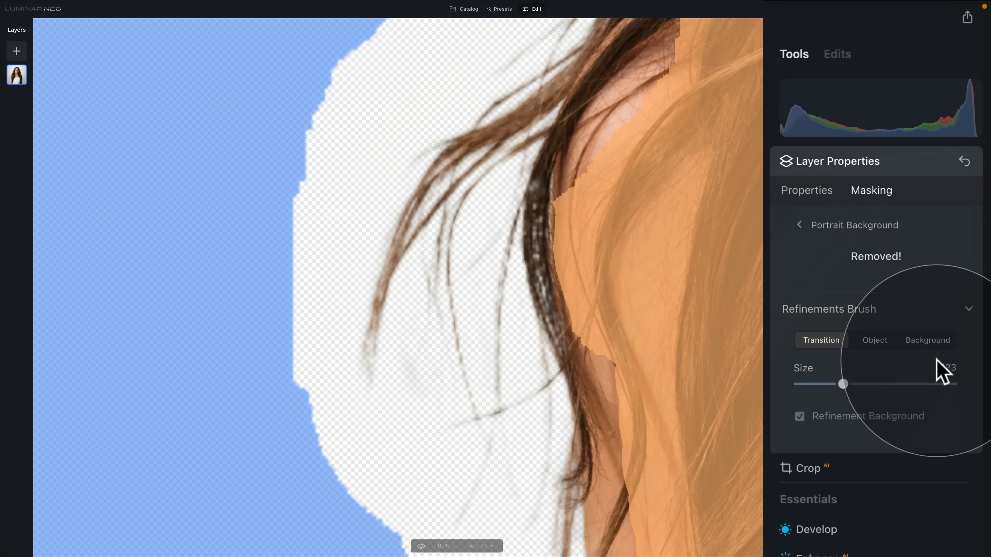
pyautogui.click(875, 341)
pyautogui.moveTo(564, 191)
pyautogui.mouseDown()
pyautogui.moveTo(557, 250)
pyautogui.moveTo(575, 316)
pyautogui.mouseUp()
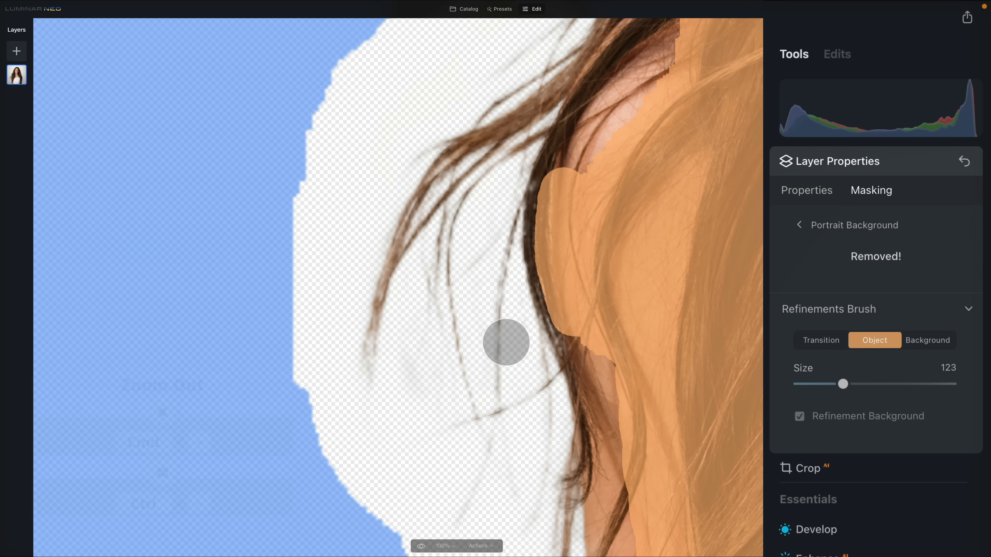
pyautogui.press('super+0')
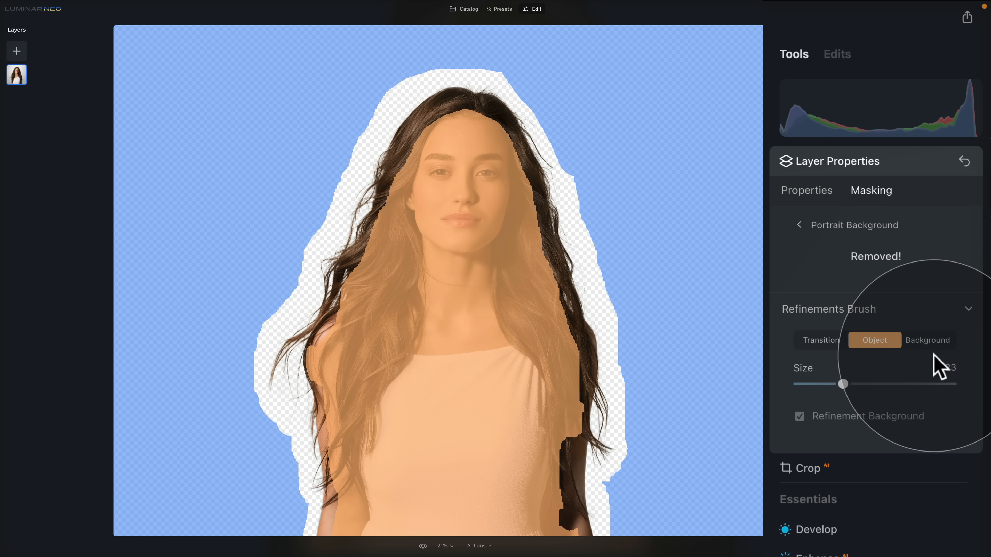
# - Close the brush refinements, return to the masking options and show the mask from the mask actions
pyautogui.click(928, 312)
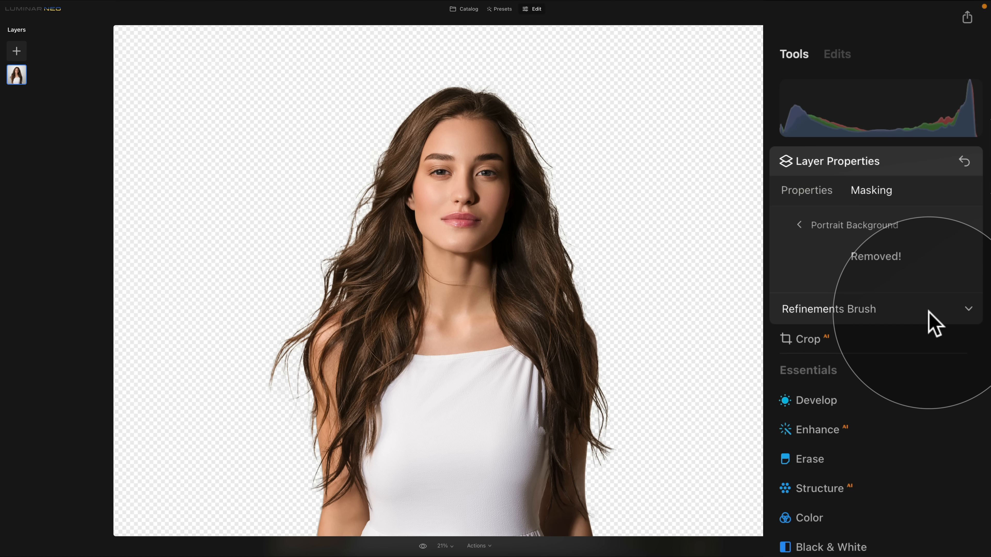
pyautogui.click(821, 226)
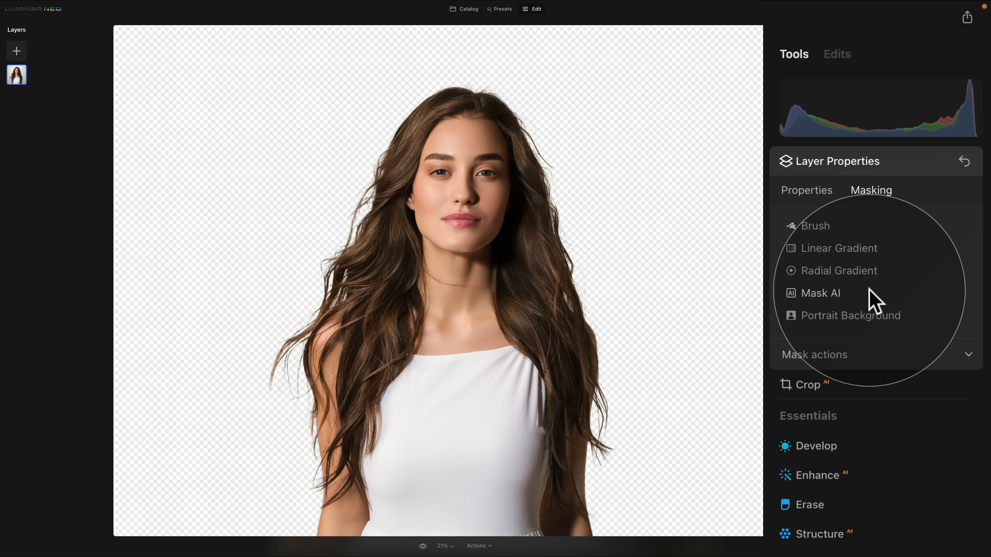
pyautogui.click(891, 364)
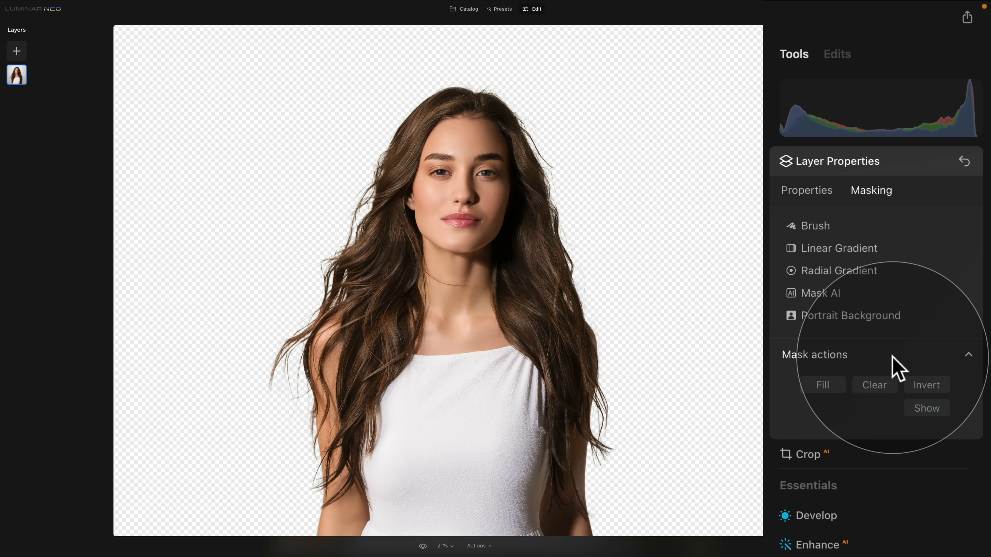
pyautogui.click(944, 408)
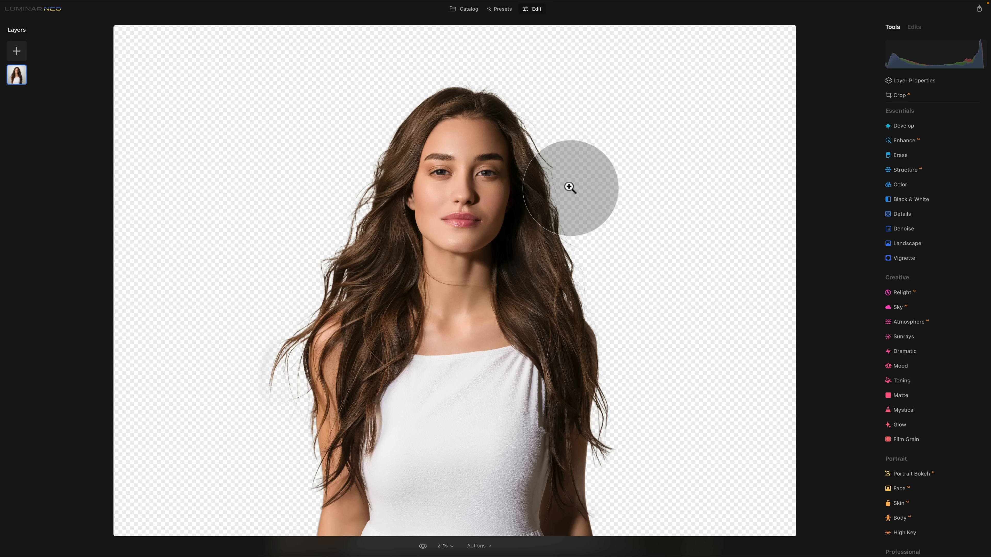
# - Export the cutout as Portrait 2 to the Transparency Export folder, trying PNG and TIFF before choosing JPEG-2000 with transparency saved
pyautogui.rightClick(589, 168)
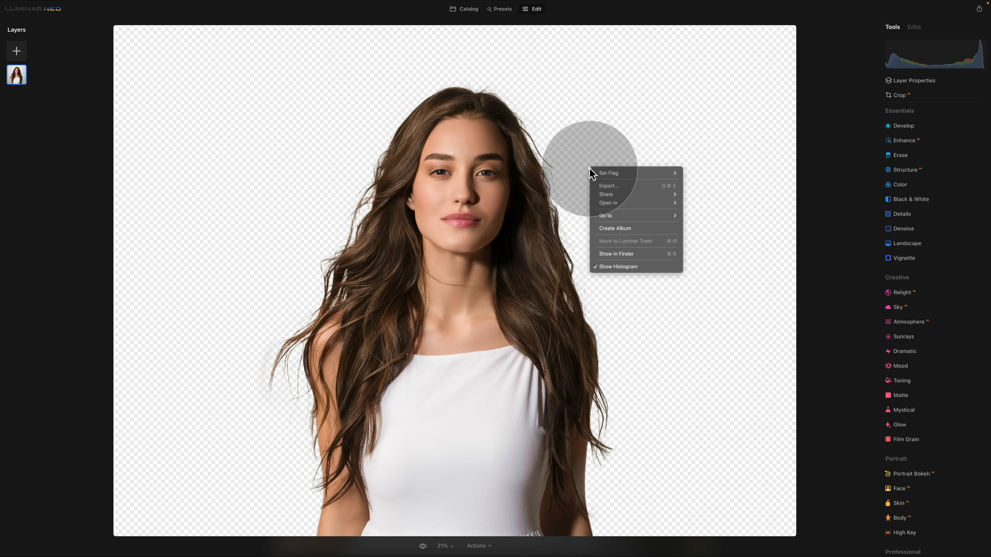
pyautogui.click(629, 188)
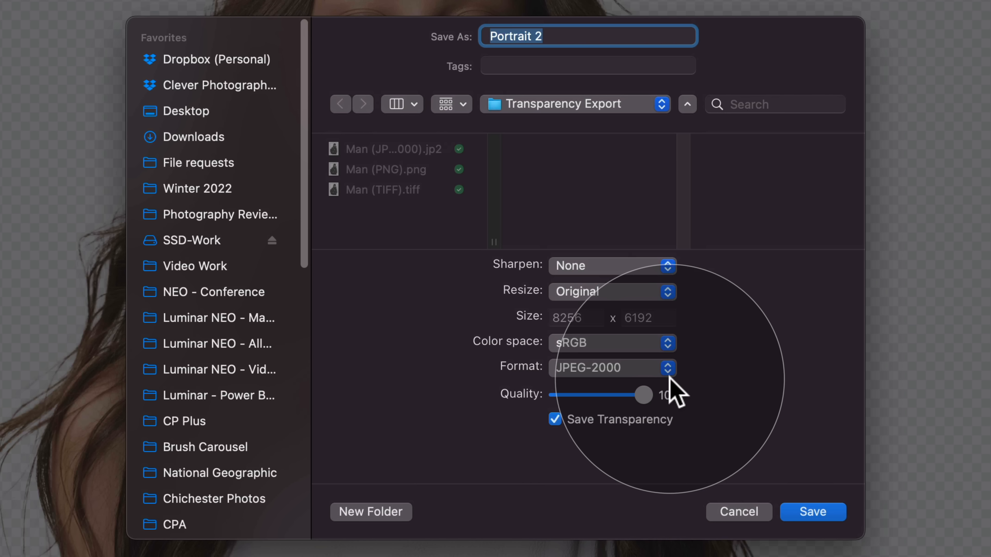
pyautogui.click(665, 369)
pyautogui.click(612, 334)
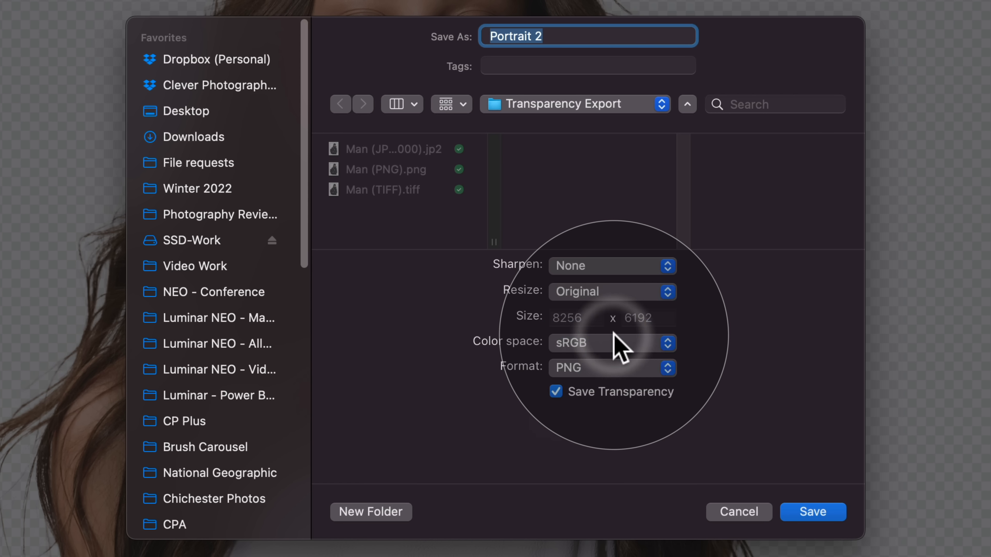
pyautogui.click(635, 365)
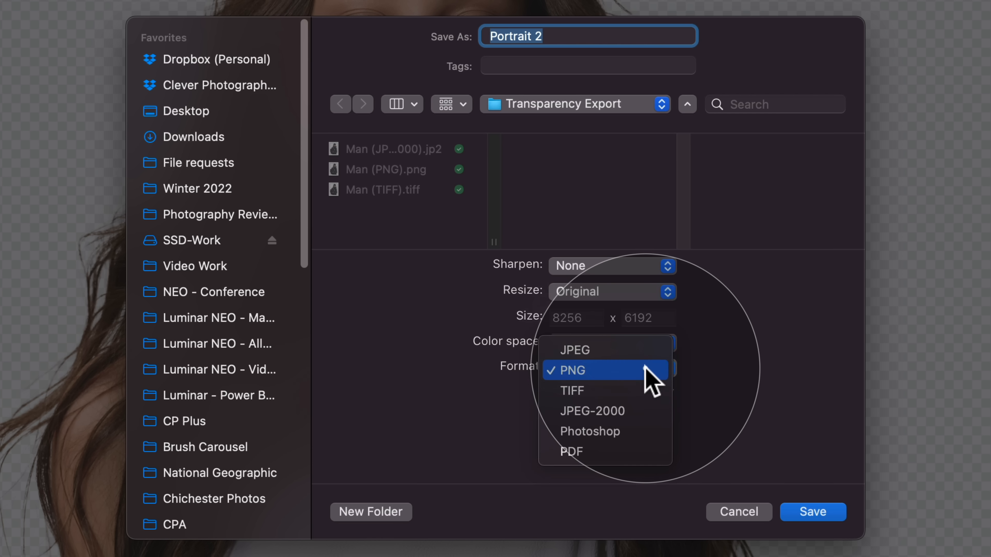
pyautogui.click(627, 390)
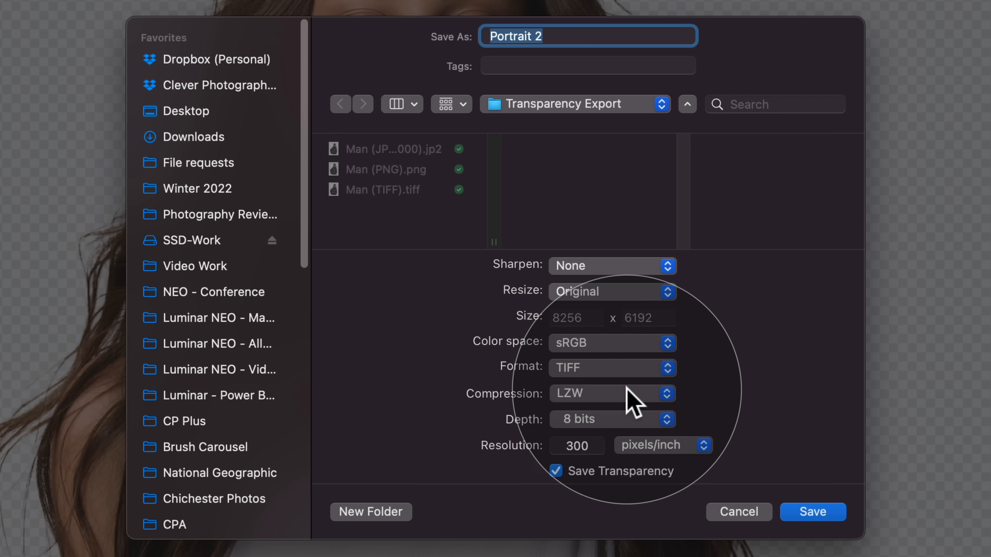
pyautogui.click(634, 369)
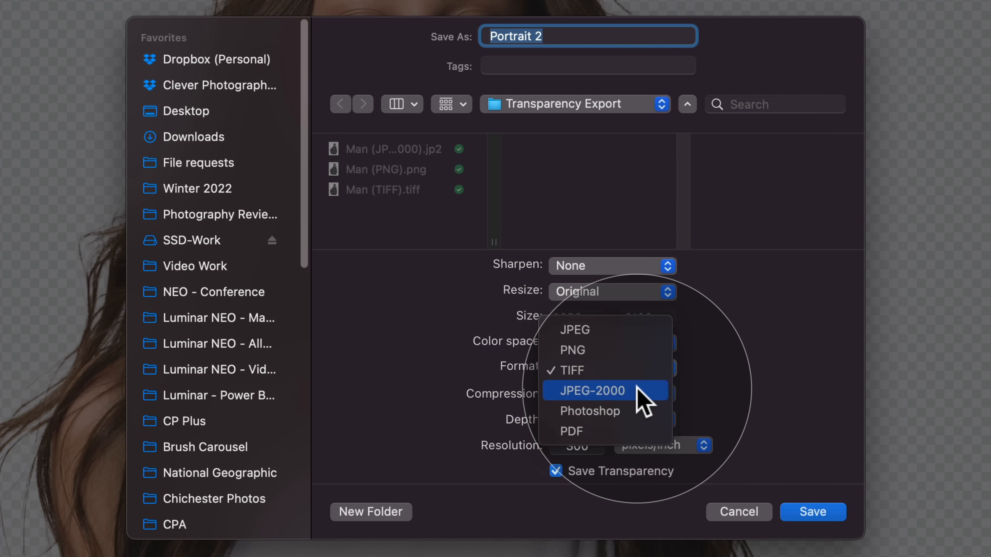
pyautogui.click(634, 390)
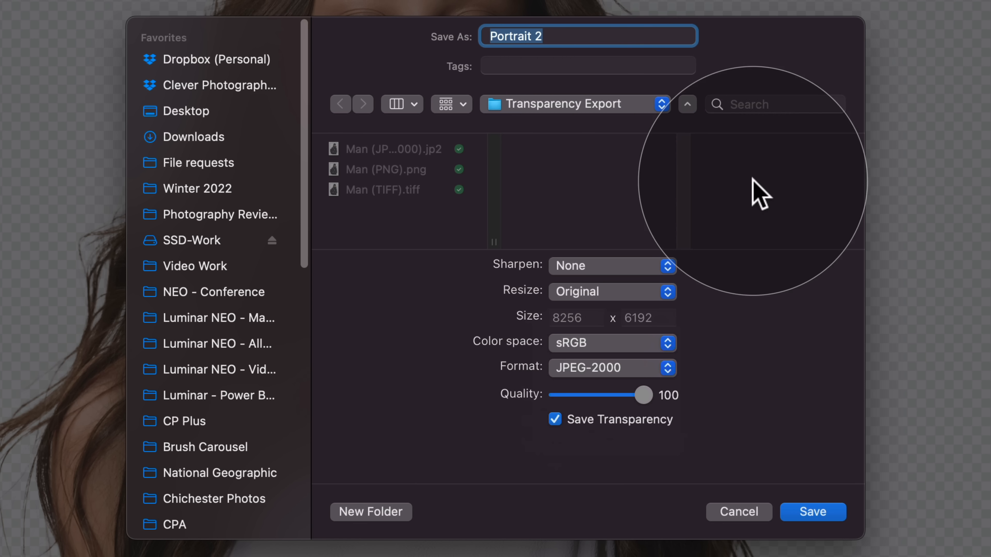
pyautogui.click(826, 511)
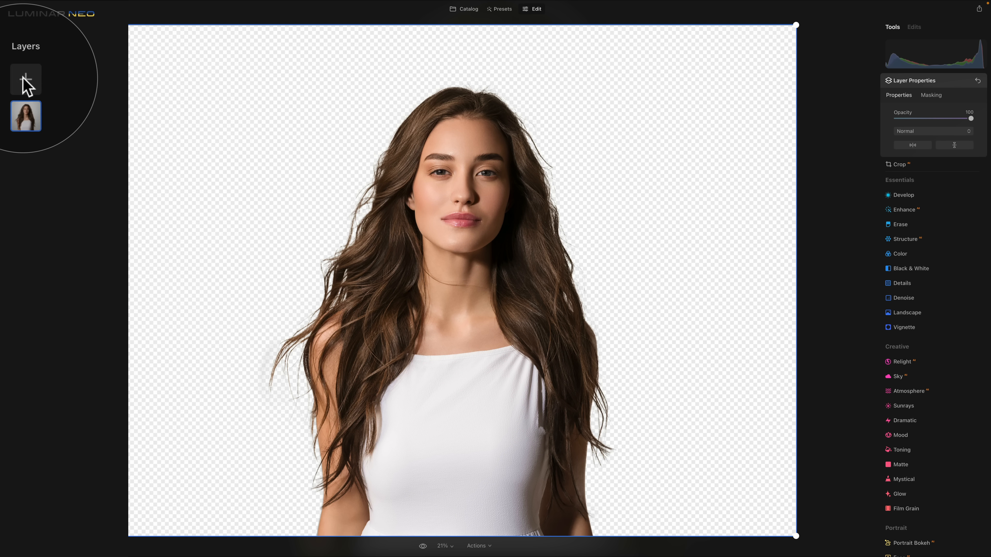
# - Add the neon city street image from My Images as a new layer, compare its Fit and Fill mapping, and set Stretch
pyautogui.click(26, 82)
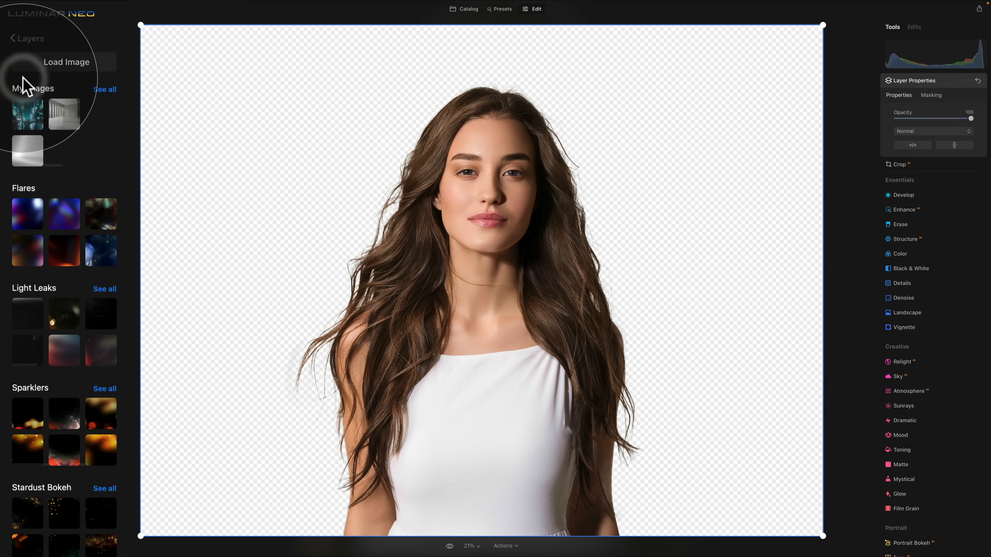
pyautogui.click(26, 112)
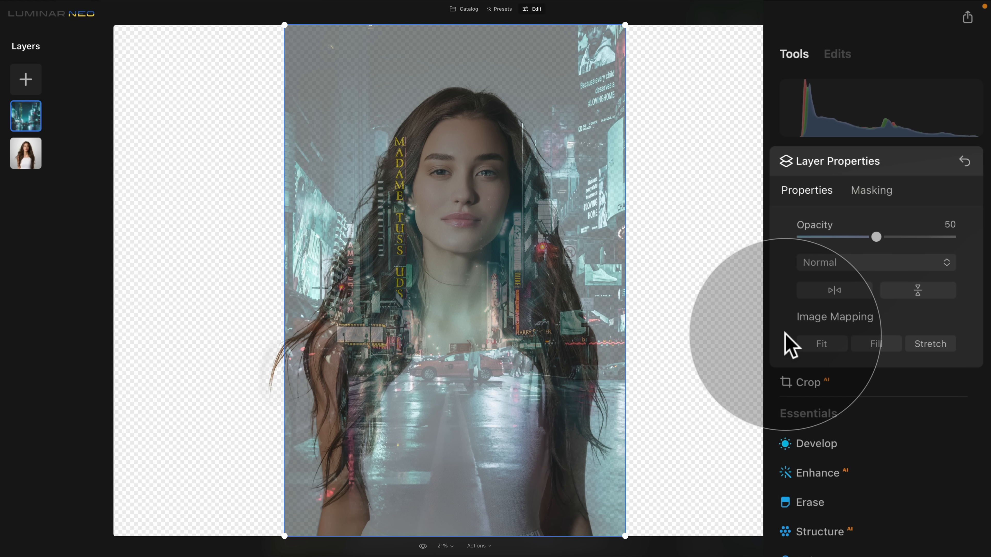
pyautogui.click(808, 346)
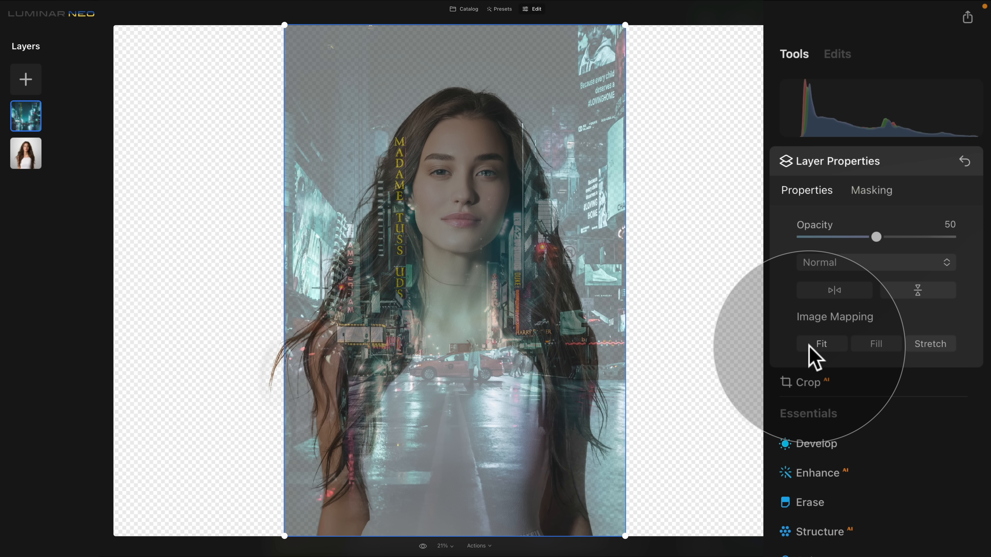
pyautogui.click(876, 347)
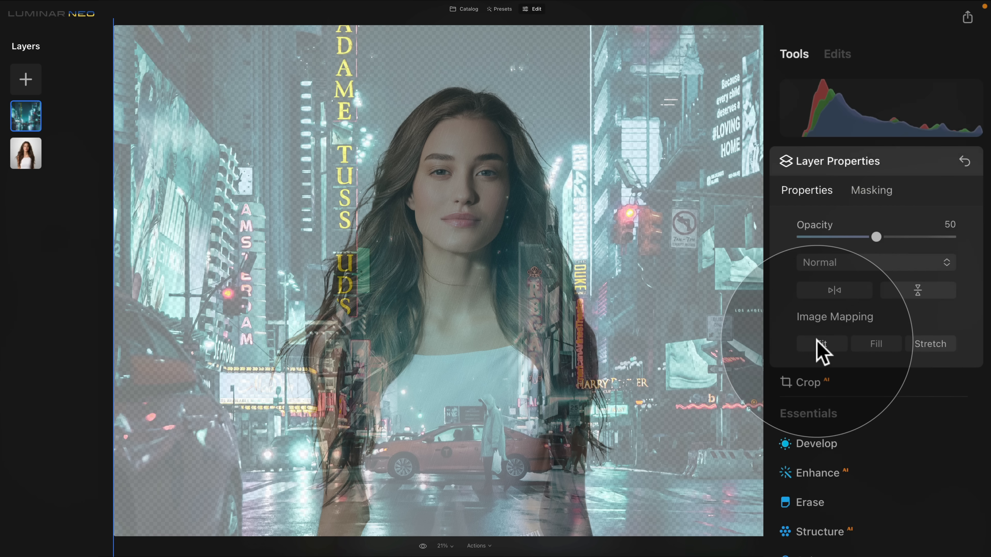
pyautogui.click(820, 347)
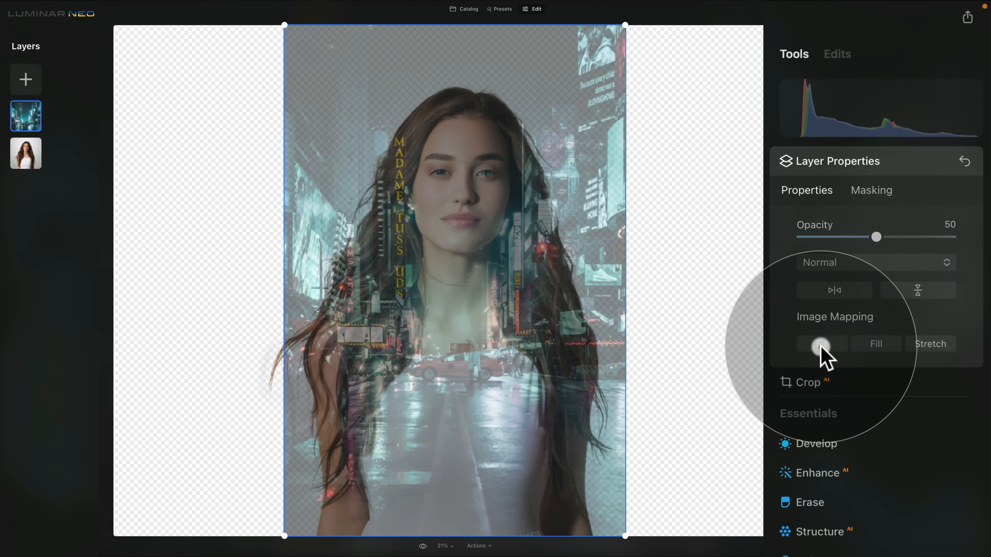
pyautogui.click(931, 346)
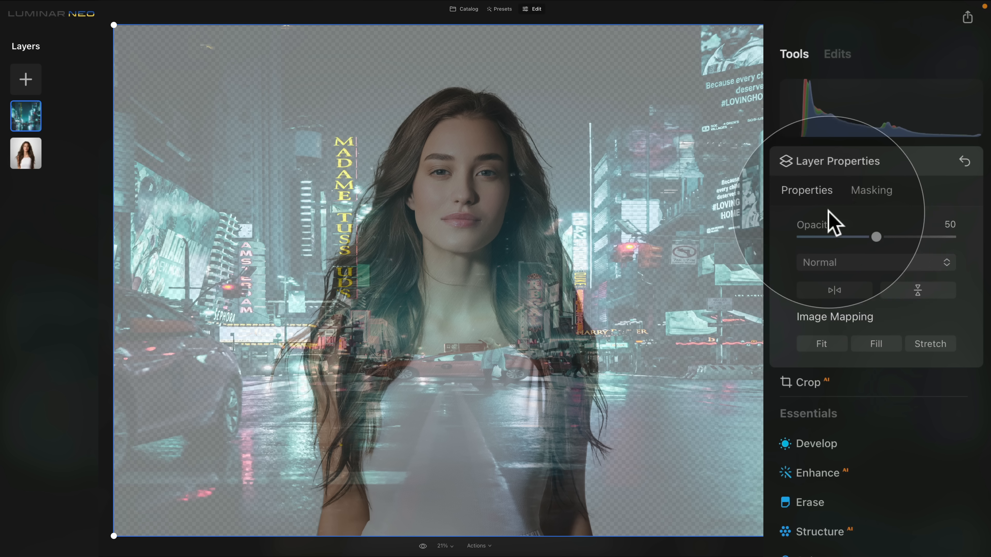
# - Set the city street layer's opacity to 100
pyautogui.moveTo(875, 236); pyautogui.dragTo(966, 238)
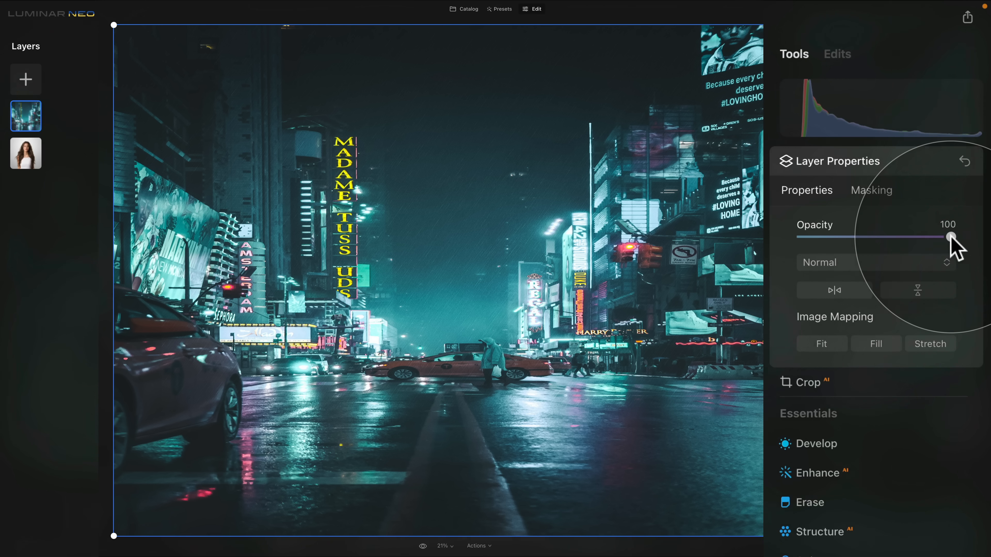
pyautogui.doubleClick(822, 227)
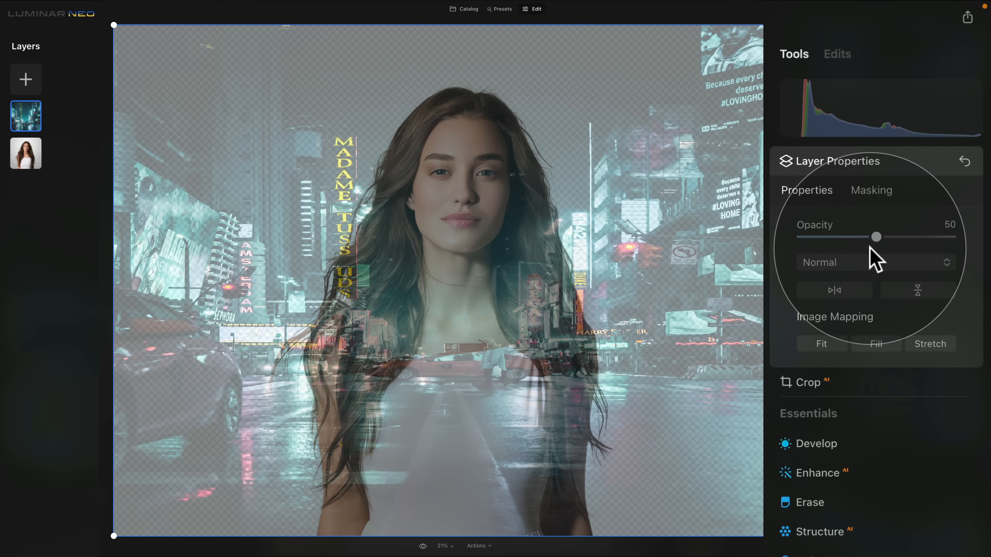
pyautogui.moveTo(880, 237); pyautogui.dragTo(984, 258)
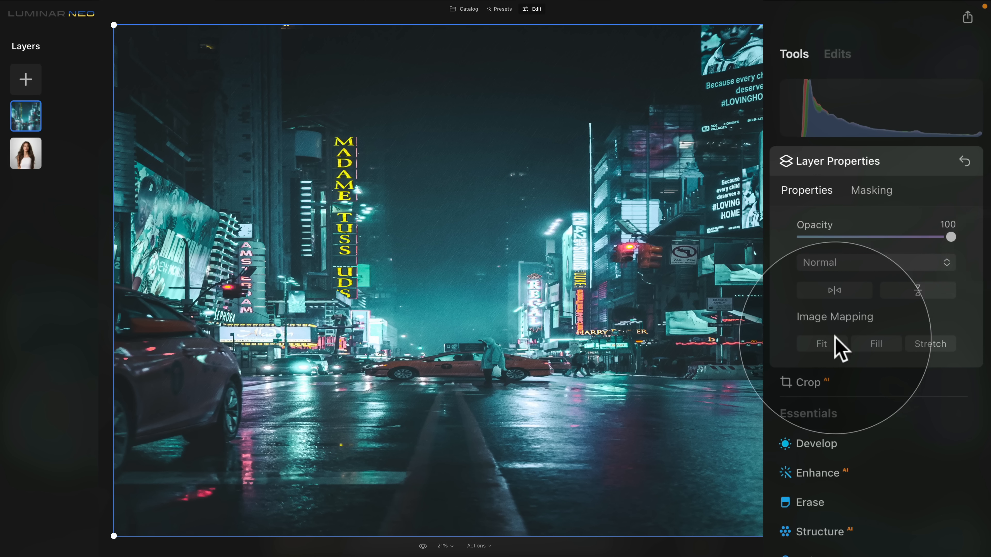
# - Compare the Fit, Fill and Stretch image mappings on the fully opaque city layer, finishing on Fit
pyautogui.click(826, 344)
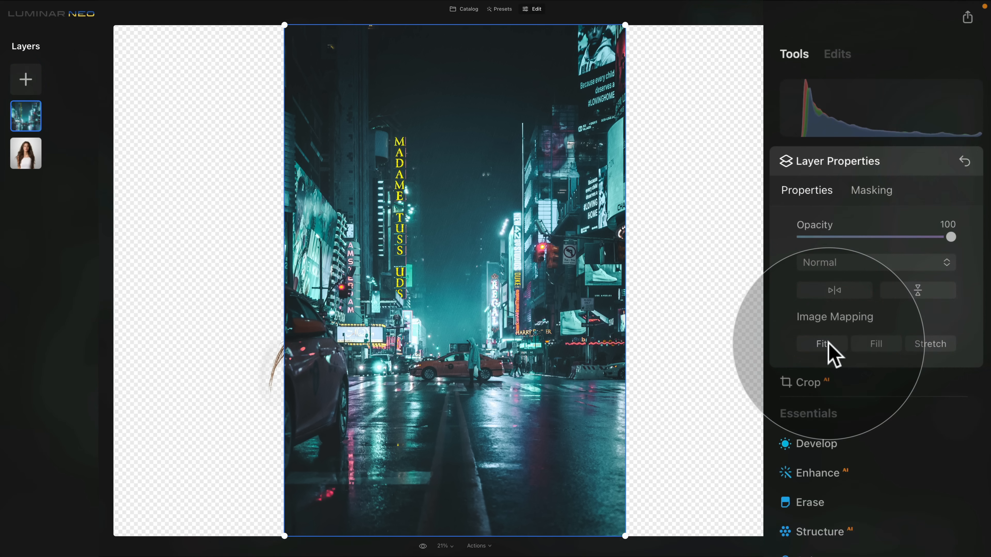
pyautogui.click(875, 344)
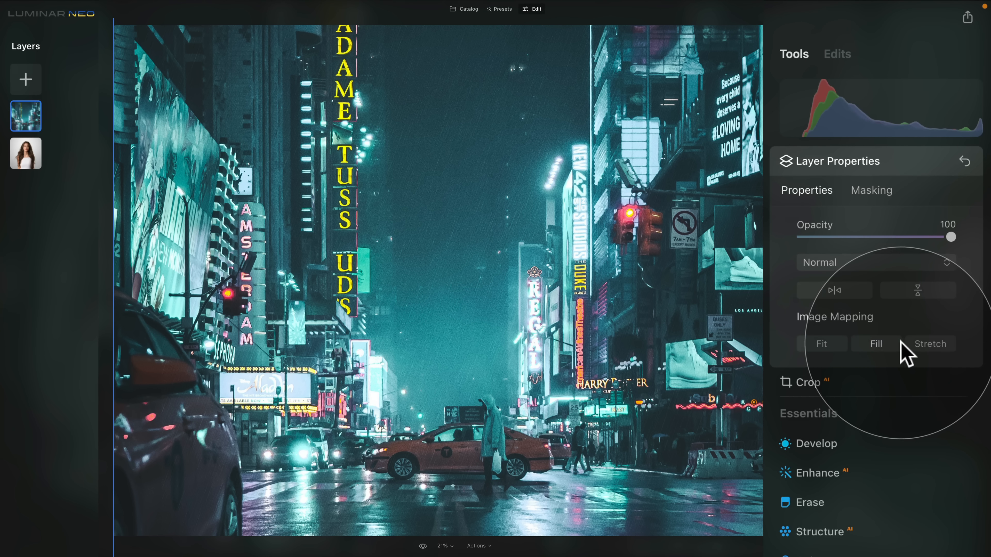
pyautogui.click(929, 343)
pyautogui.click(832, 343)
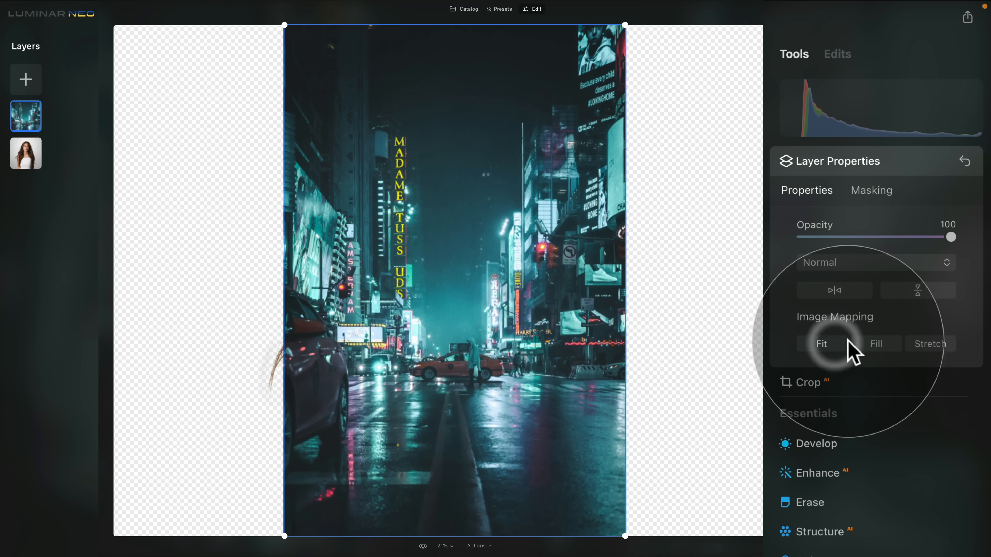
# - Set the city street layer's image mapping to Stretch
pyautogui.click(926, 344)
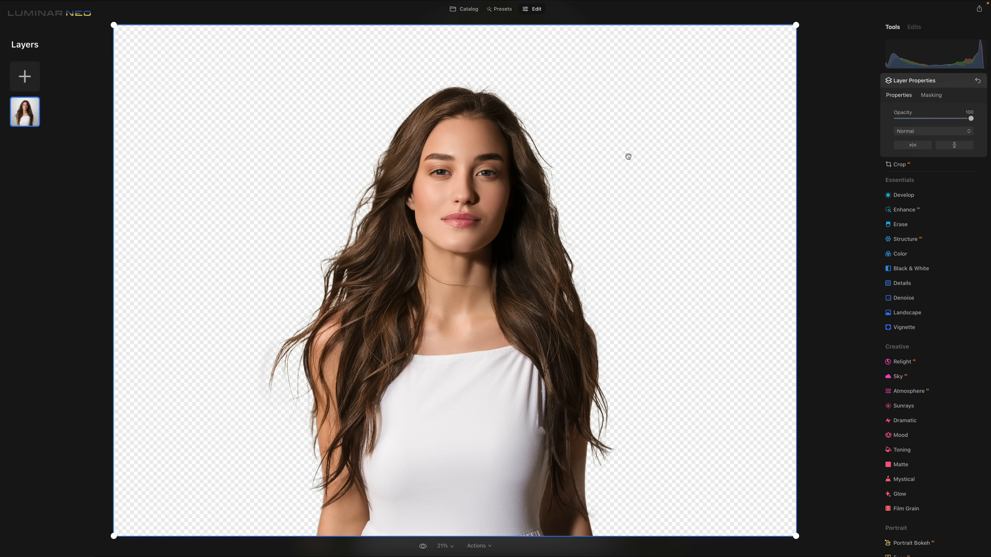
# - Add the bright interior room image from My Images as a layer at 100 opacity, placed beneath the portrait layer
pyautogui.click(21, 77)
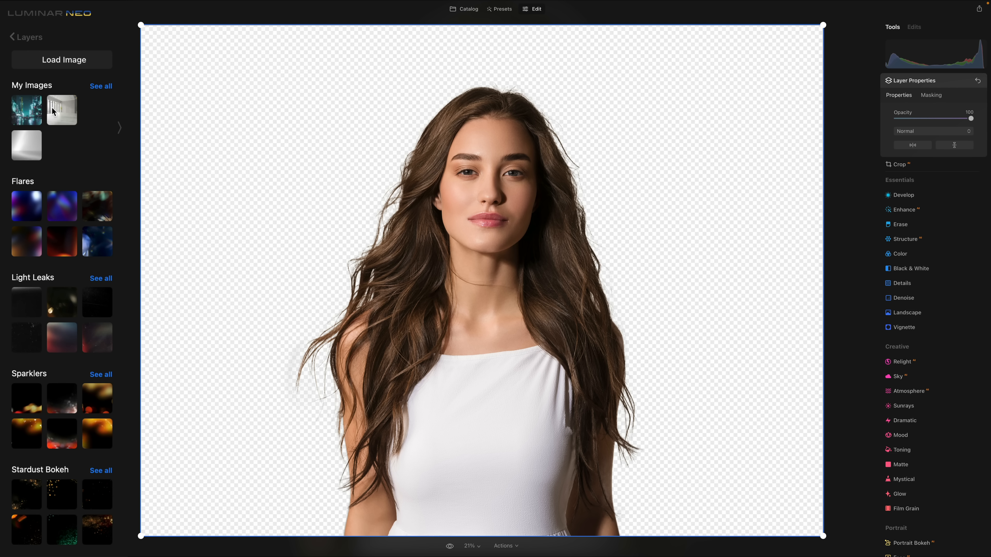
pyautogui.click(54, 111)
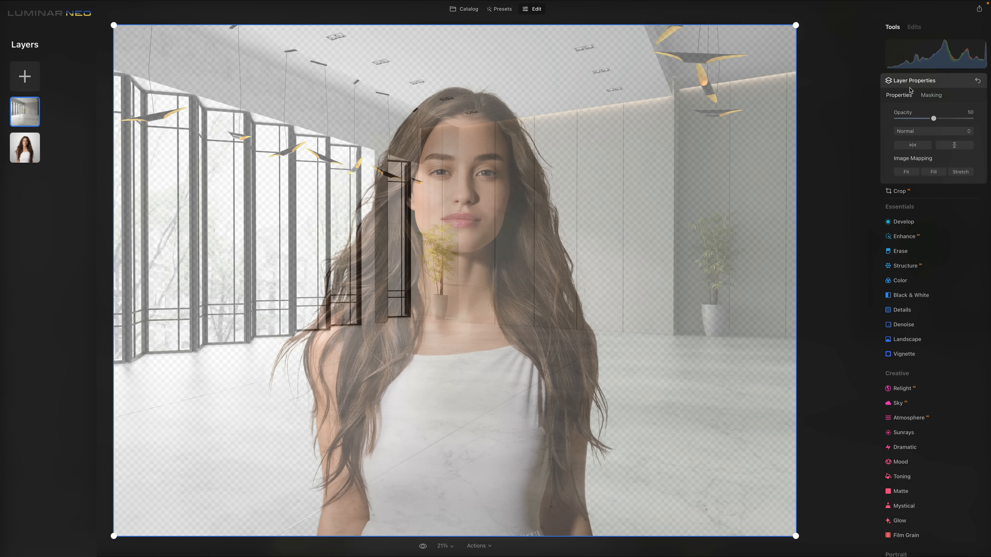
pyautogui.doubleClick(943, 124)
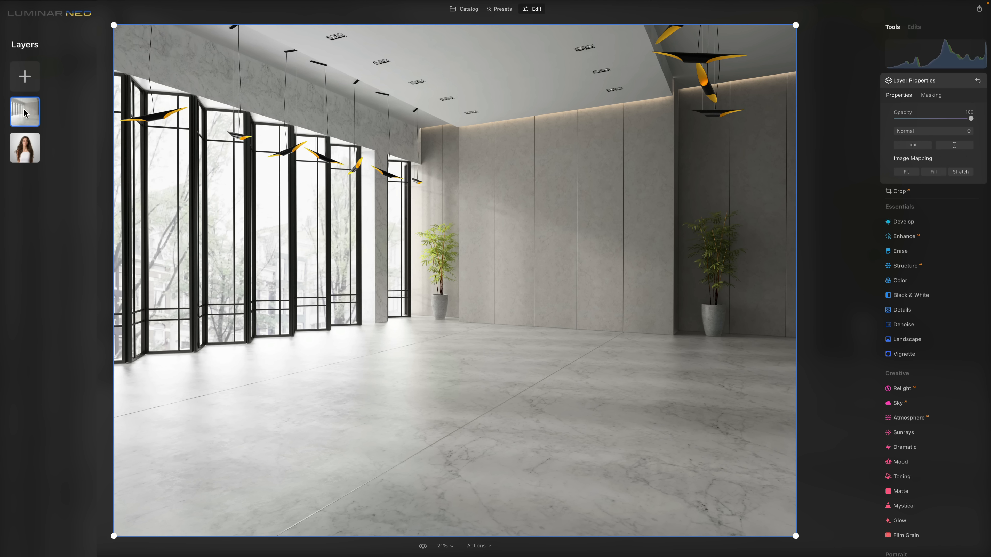
pyautogui.moveTo(24, 109); pyautogui.dragTo(27, 160)
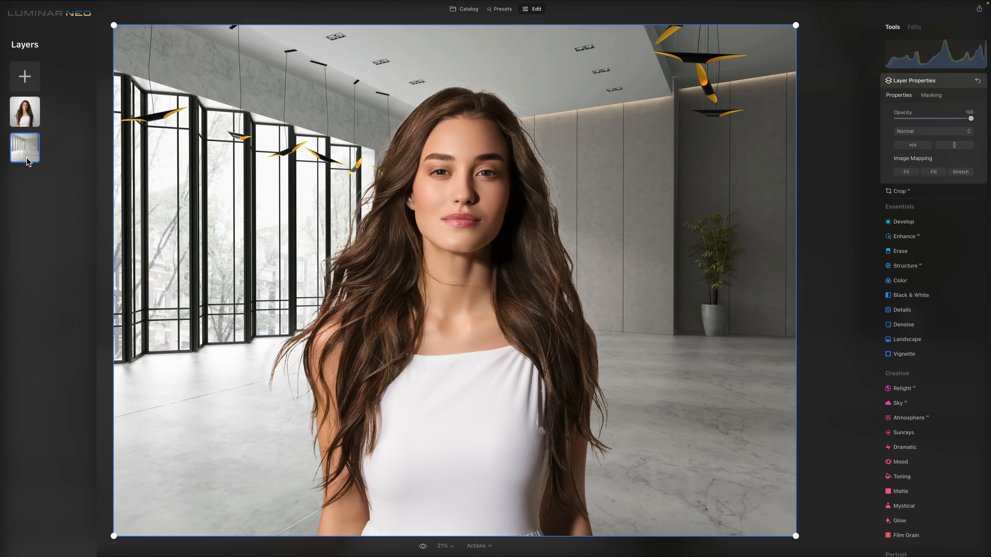
# - Browse the Downloads folder for a custom image to load as a layer, and close the file dialog
pyautogui.click(24, 80)
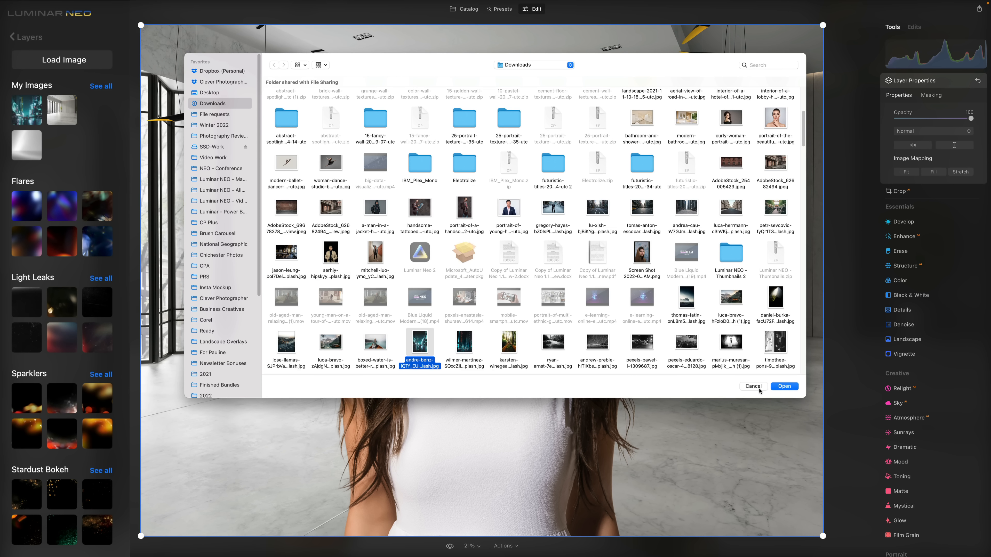
pyautogui.click(778, 386)
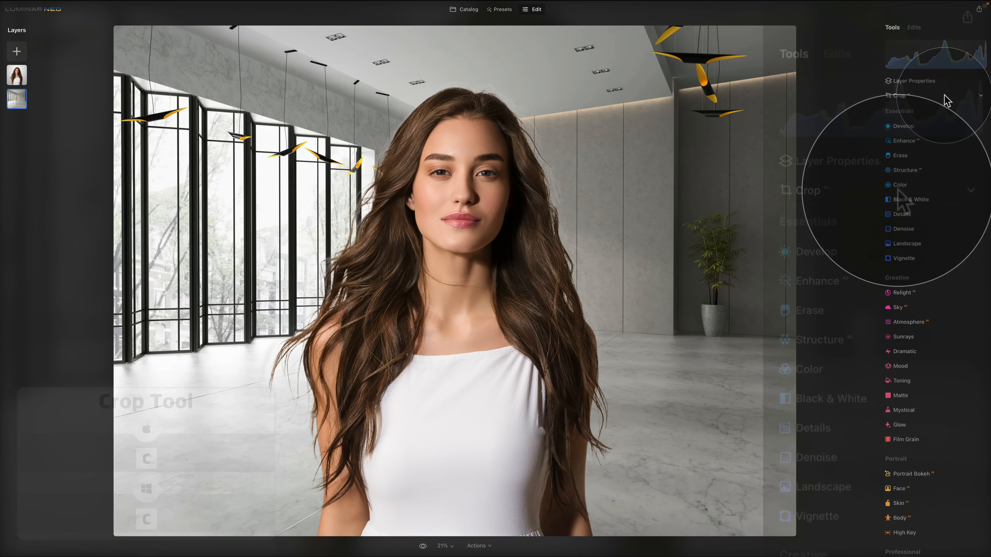
# - Crop the portrait and interior composite to a 4:5 ratio
pyautogui.click(946, 100)
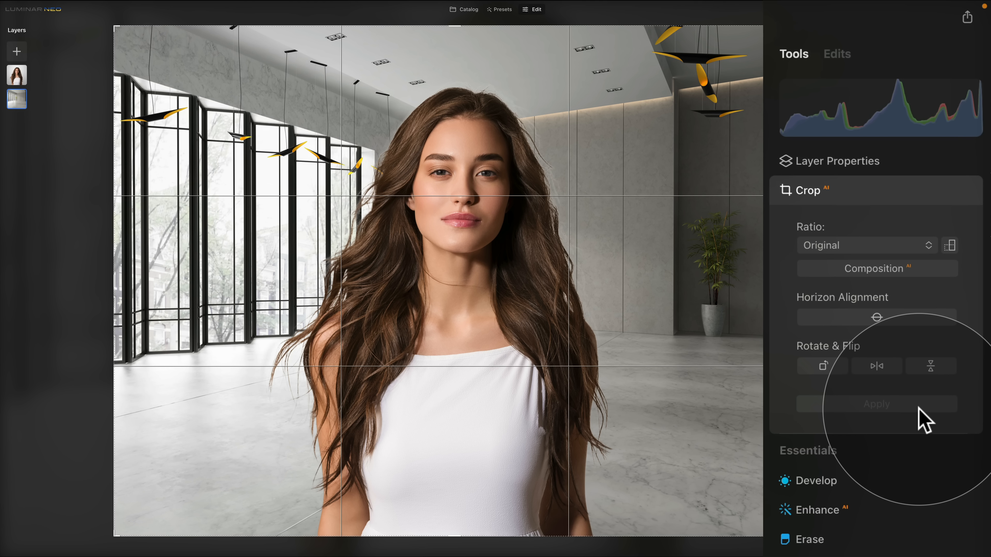
pyautogui.click(924, 246)
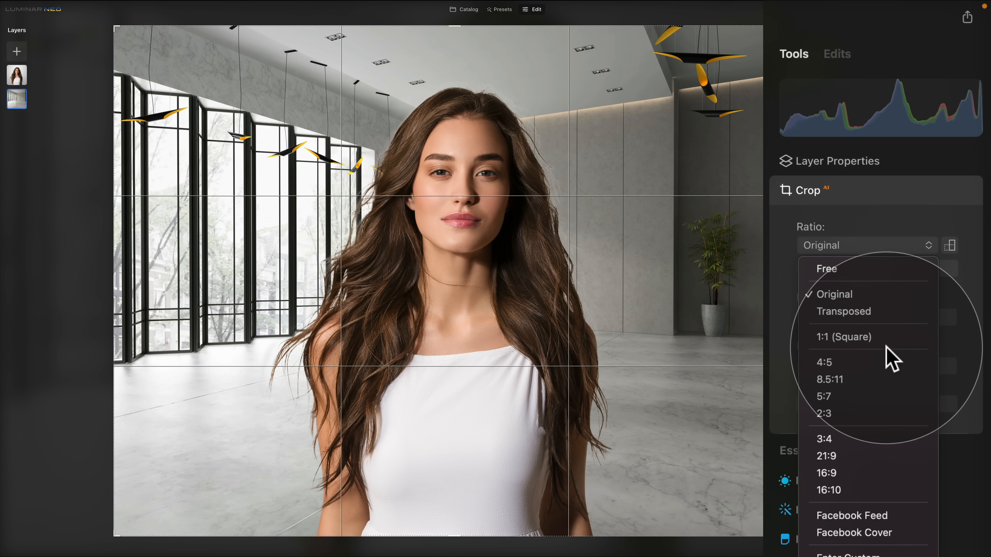
pyautogui.click(886, 359)
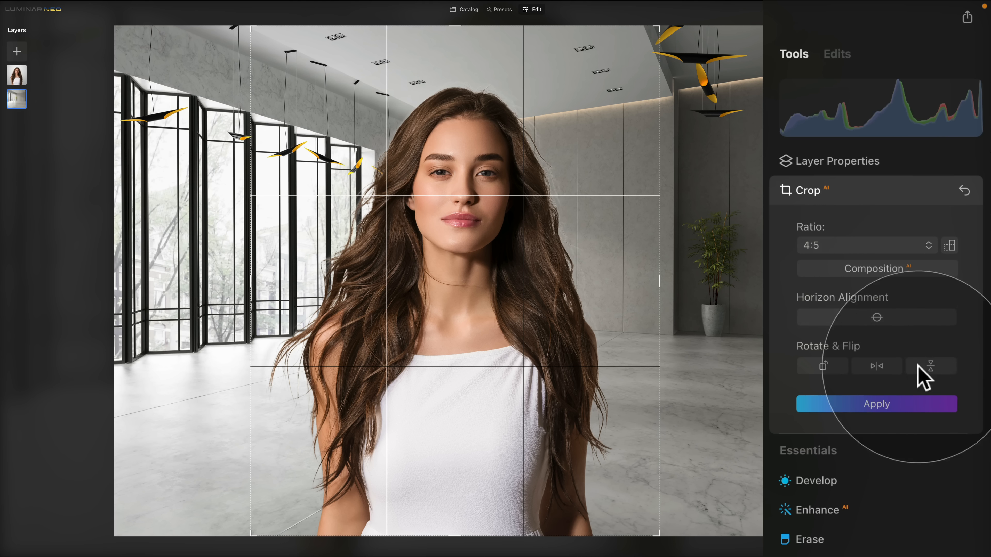
pyautogui.click(933, 406)
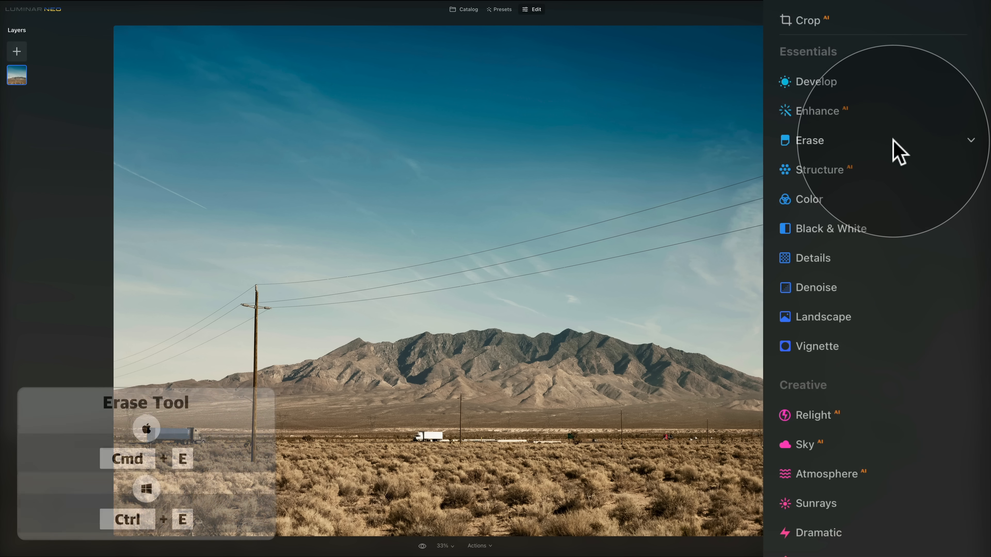
# - Remove the powerlines from the desert photo automatically with the Erase tool
pyautogui.click(960, 160)
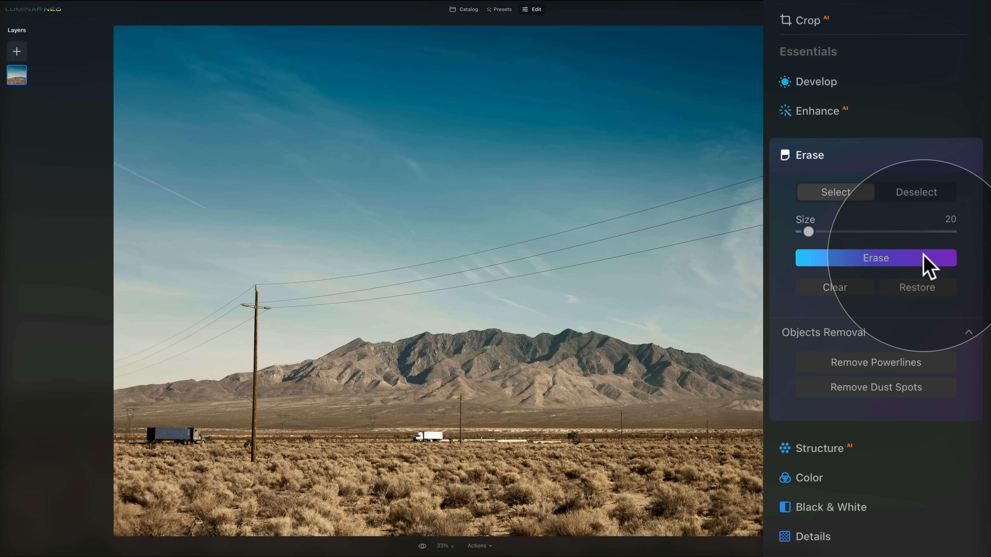
pyautogui.click(931, 359)
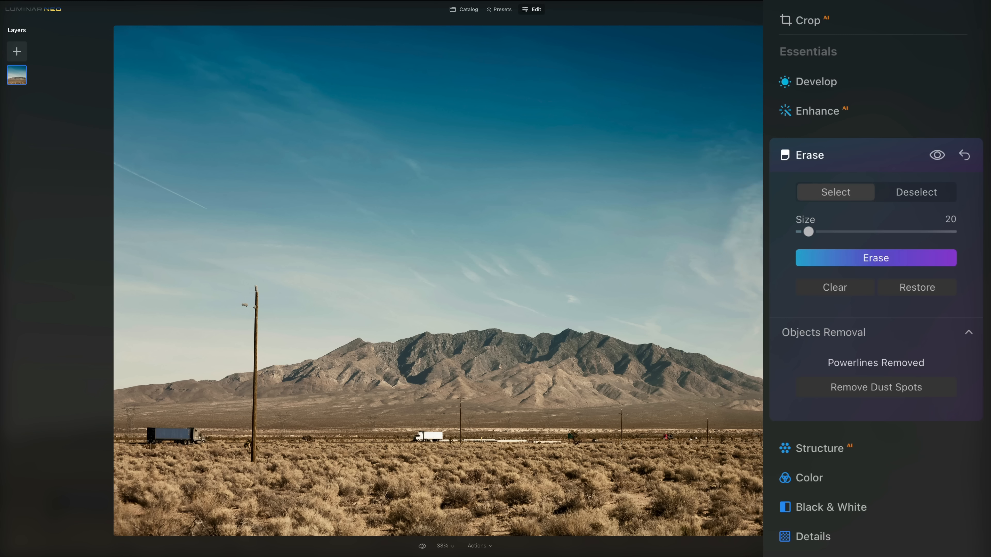
pyautogui.moveTo(808, 232); pyautogui.dragTo(804, 232)
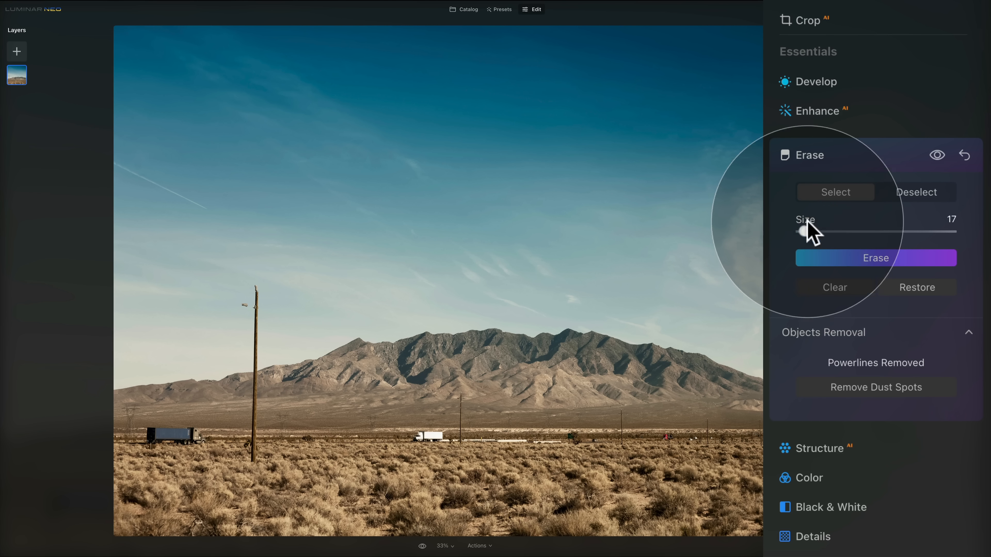
pyautogui.click(831, 192)
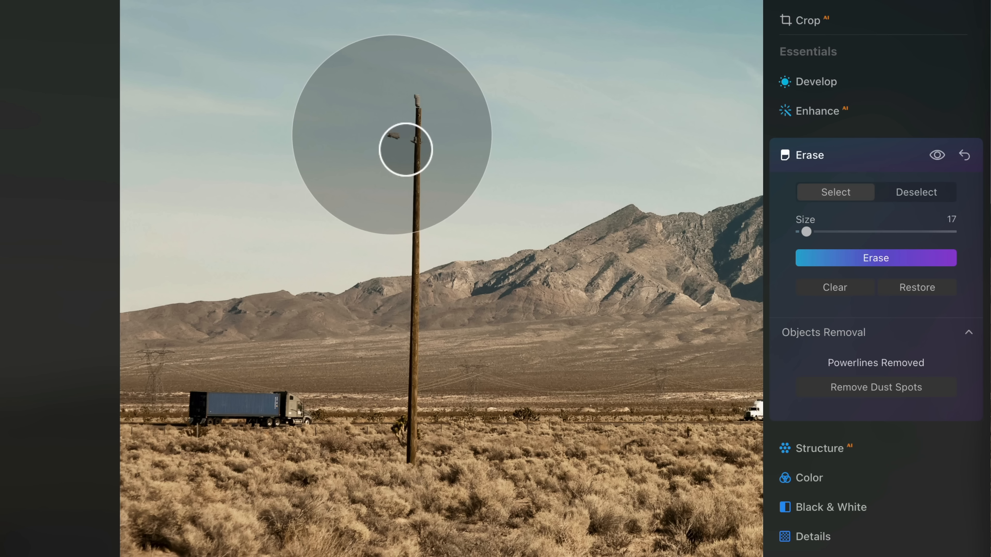
pyautogui.moveTo(392, 137)
pyautogui.mouseDown()
pyautogui.moveTo(420, 150)
pyautogui.moveTo(434, 120)
pyautogui.moveTo(422, 105)
pyautogui.mouseUp()
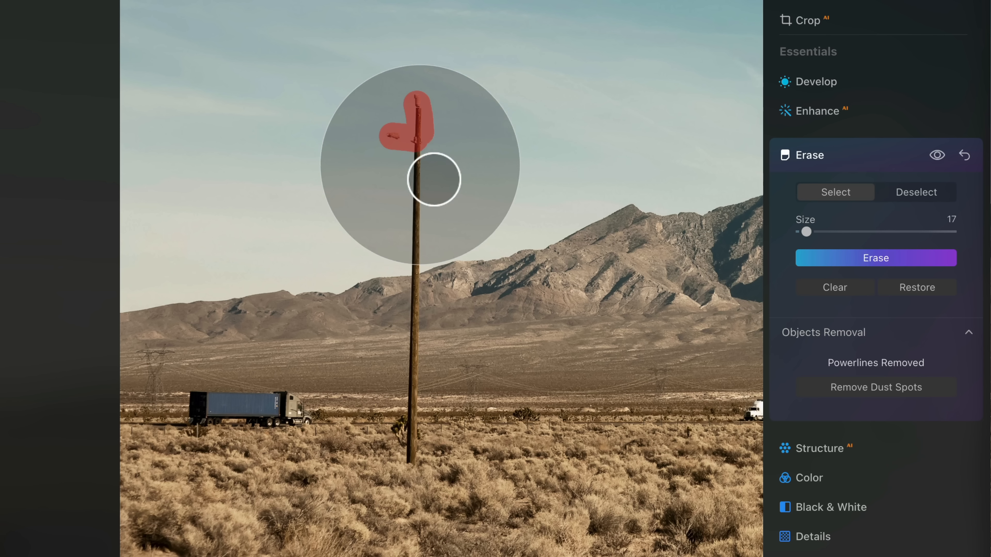
pyautogui.moveTo(433, 180)
pyautogui.mouseDown()
pyautogui.moveTo(426, 293)
pyautogui.moveTo(431, 347)
pyautogui.moveTo(437, 341)
pyautogui.mouseUp()
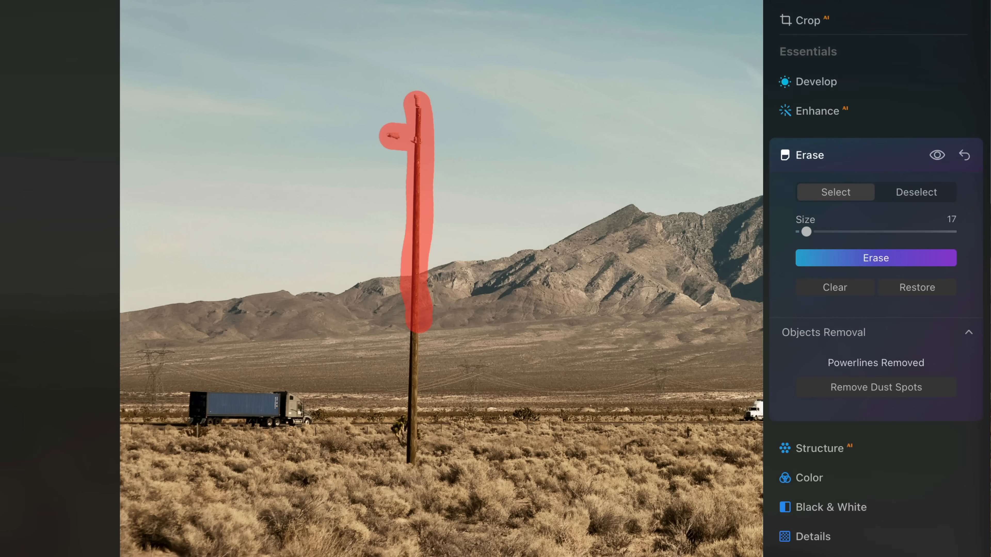
pyautogui.click(843, 285)
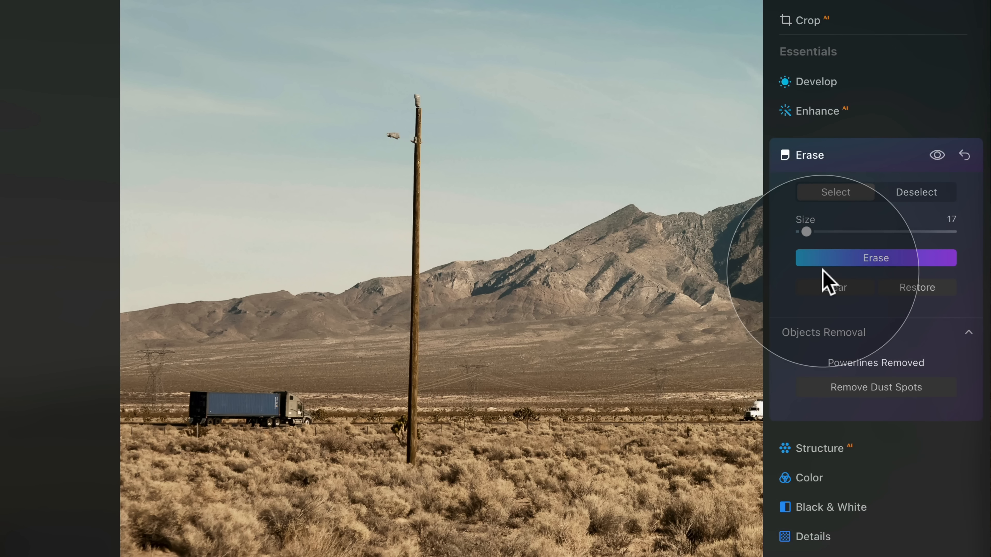
# - Erase the large utility pole and its leftover fragment near the top, using a size 14 brush and a straight stroke
pyautogui.moveTo(807, 233); pyautogui.dragTo(803, 232)
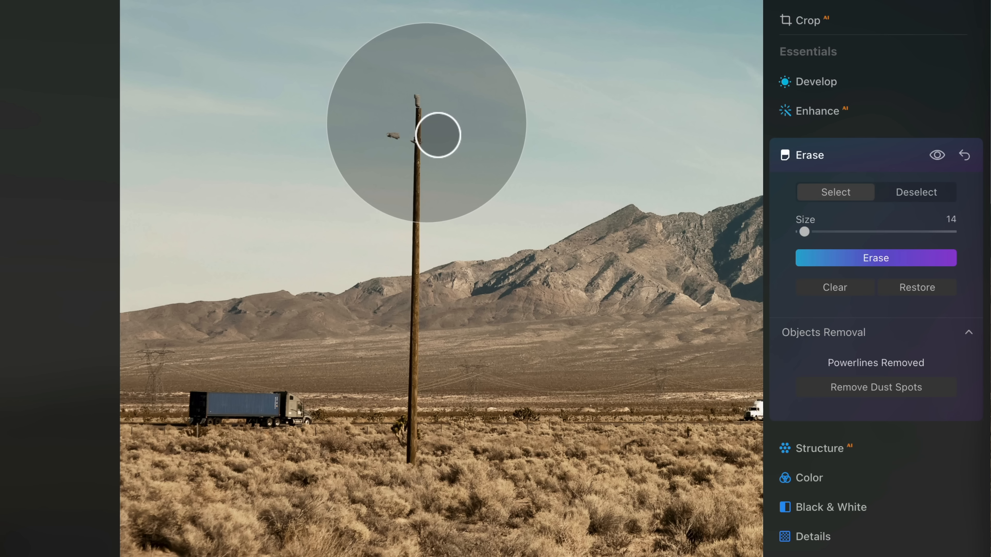
pyautogui.click(420, 101)
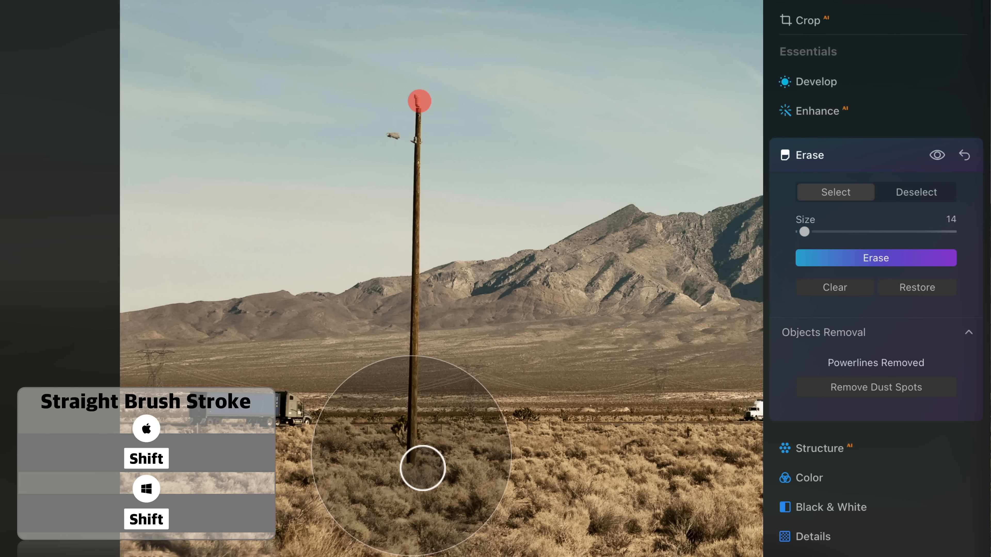
pyautogui.keyDown('shift'); pyautogui.click(422, 468); pyautogui.keyUp('shift')
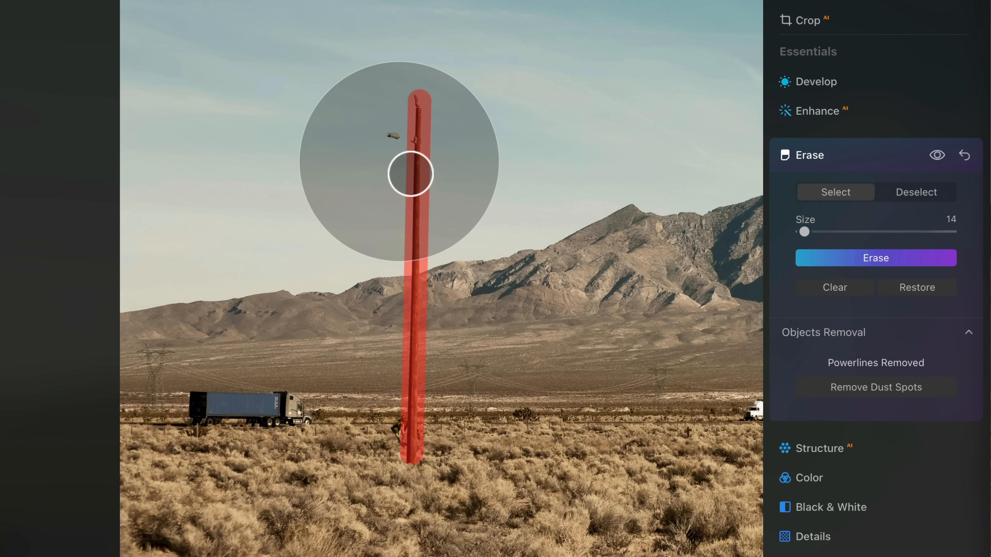
pyautogui.click(395, 140)
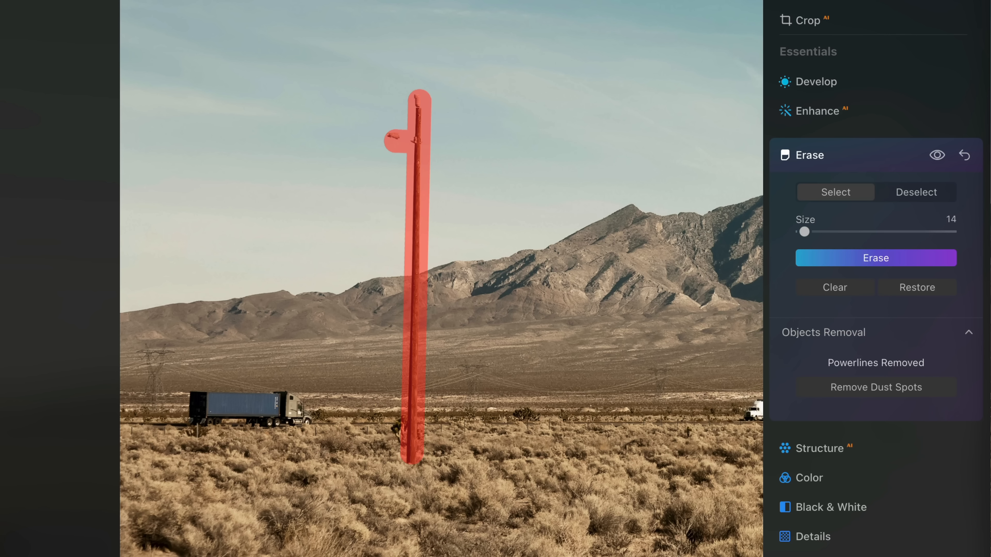
pyautogui.click(870, 259)
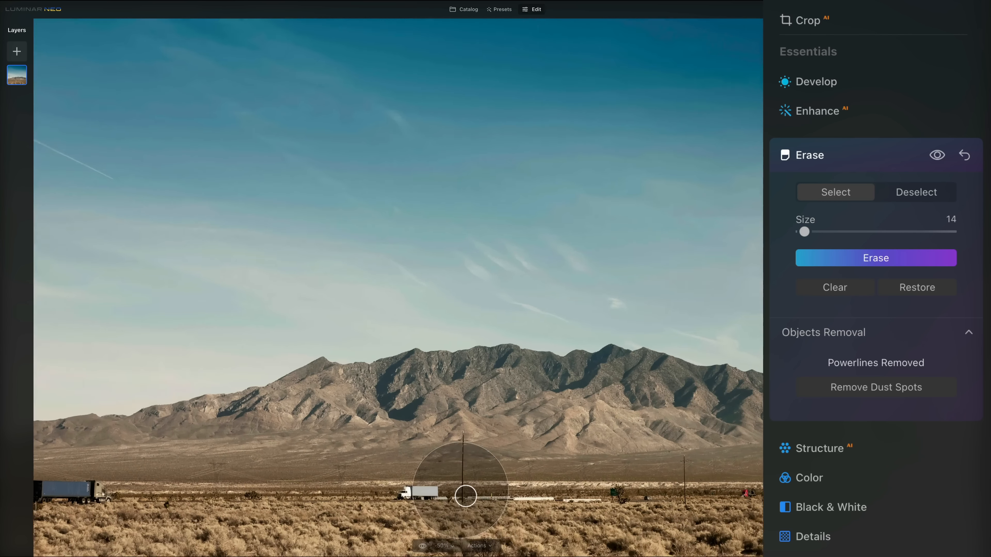
# - Erase the smaller utility pole and its crossarm beside the white truck, using straight strokes with a size 10 brush
pyautogui.press('super+1')
pyautogui.moveTo(460, 490); pyautogui.dragTo(451, 173)
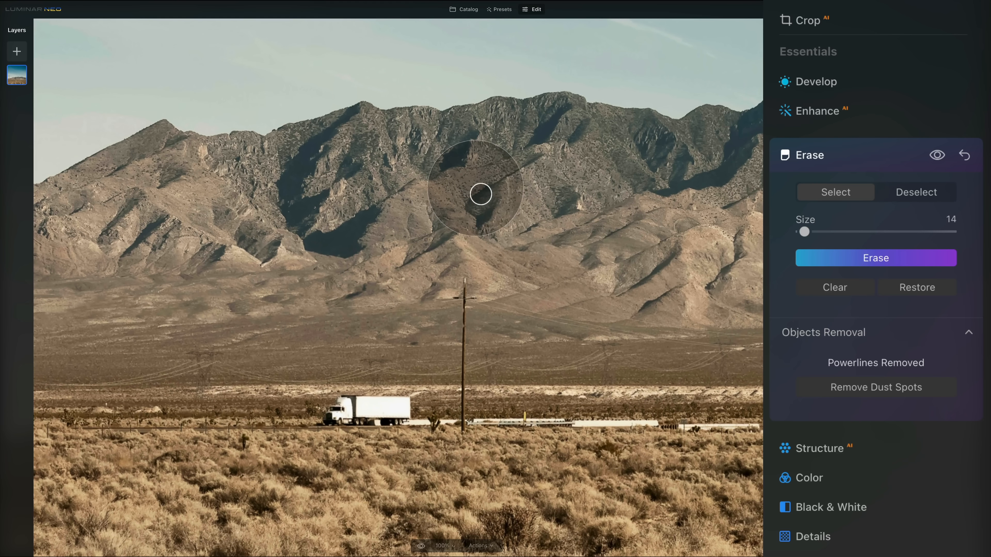
pyautogui.moveTo(805, 231); pyautogui.dragTo(801, 231)
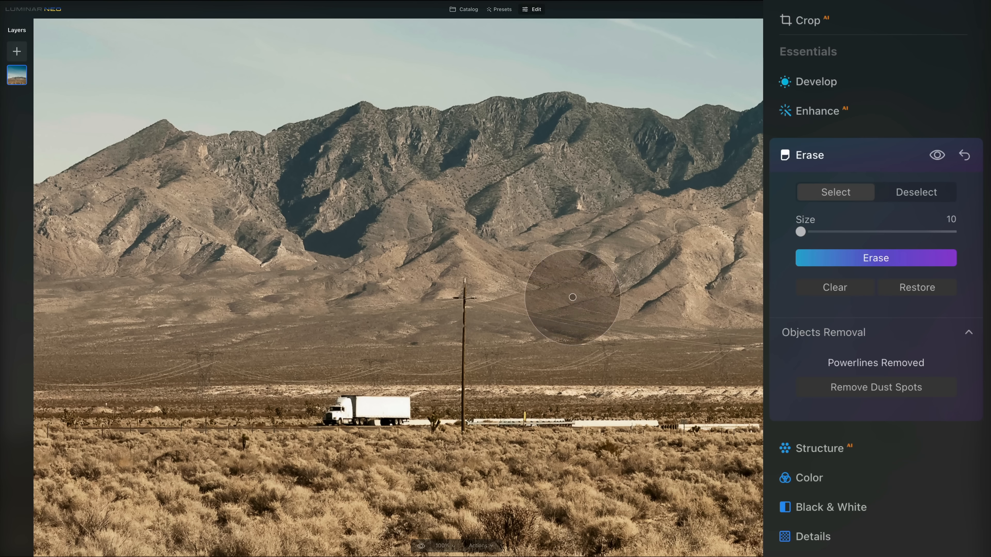
pyautogui.click(465, 279)
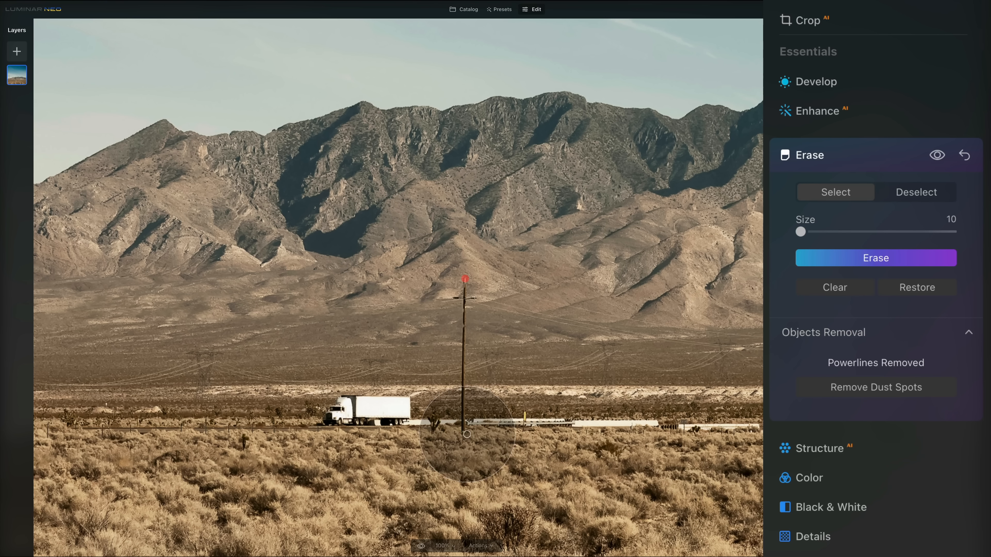
pyautogui.keyDown('shift'); pyautogui.click(467, 434); pyautogui.keyUp('shift')
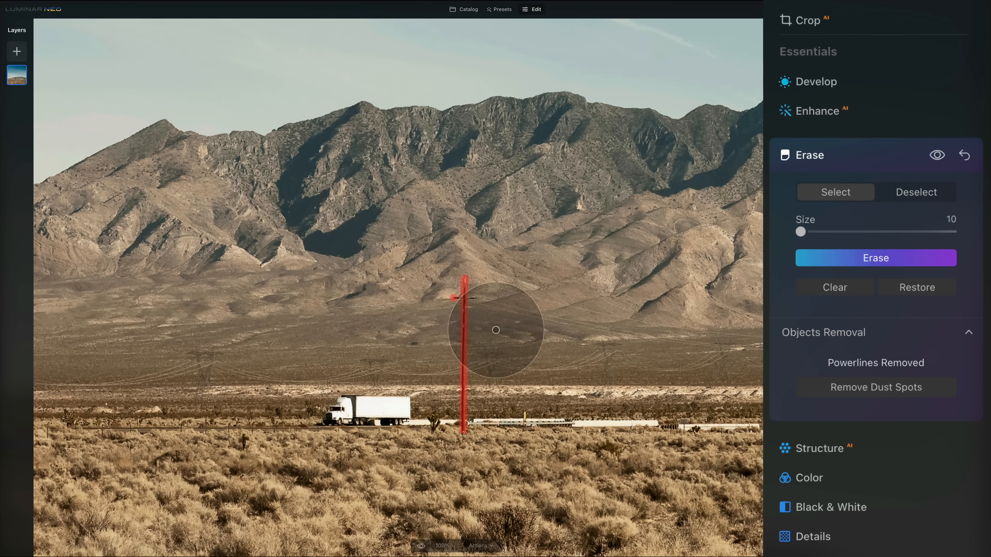
pyautogui.keyDown('shift'); pyautogui.click(476, 297); pyautogui.keyUp('shift')
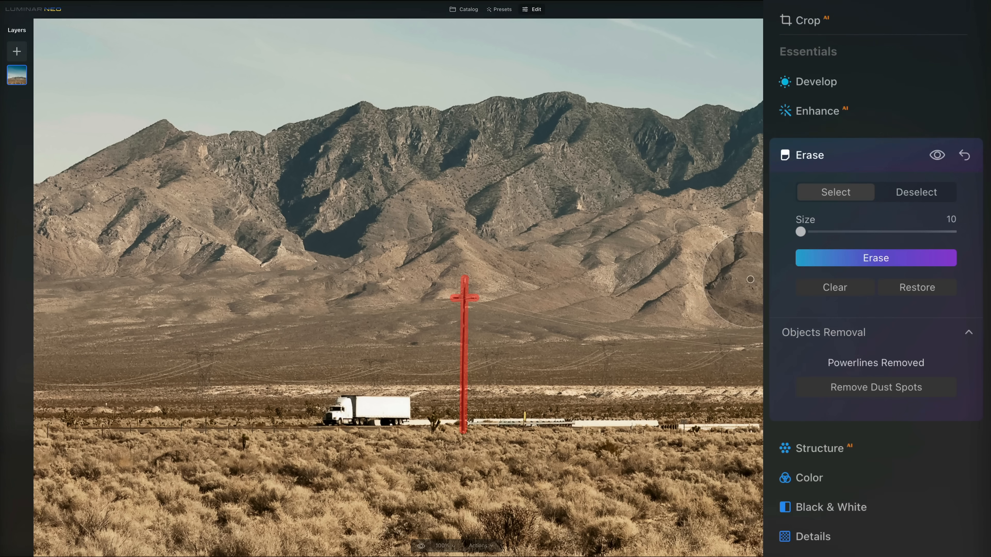
pyautogui.click(874, 256)
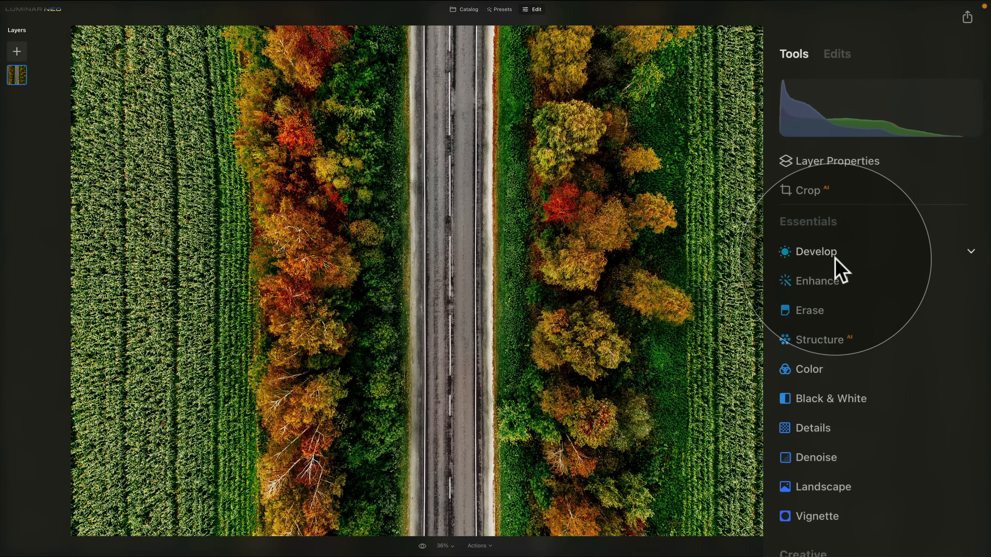
# - Raise the exposure of the aerial autumn road photo to 0.89 with the Develop tool
pyautogui.click(899, 126)
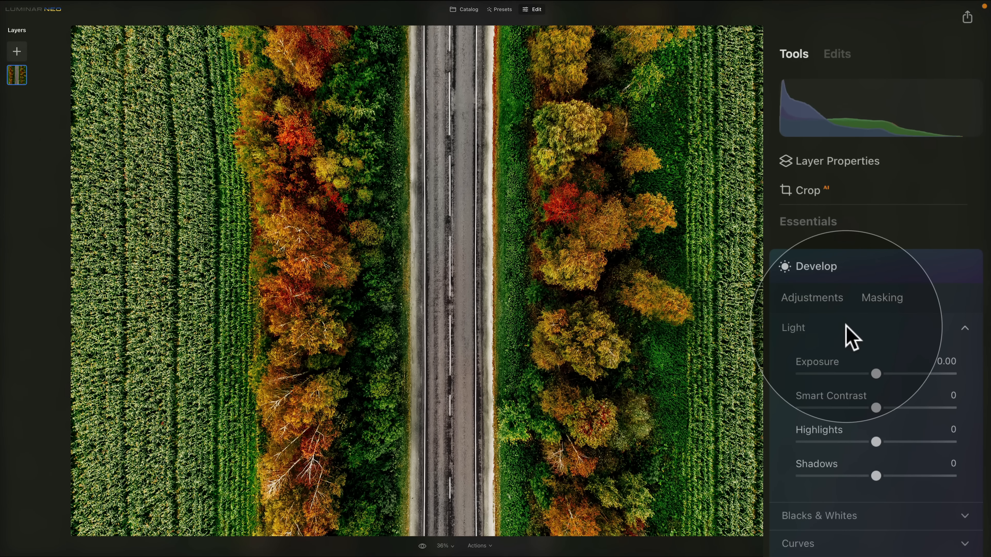
pyautogui.moveTo(876, 373); pyautogui.dragTo(891, 374)
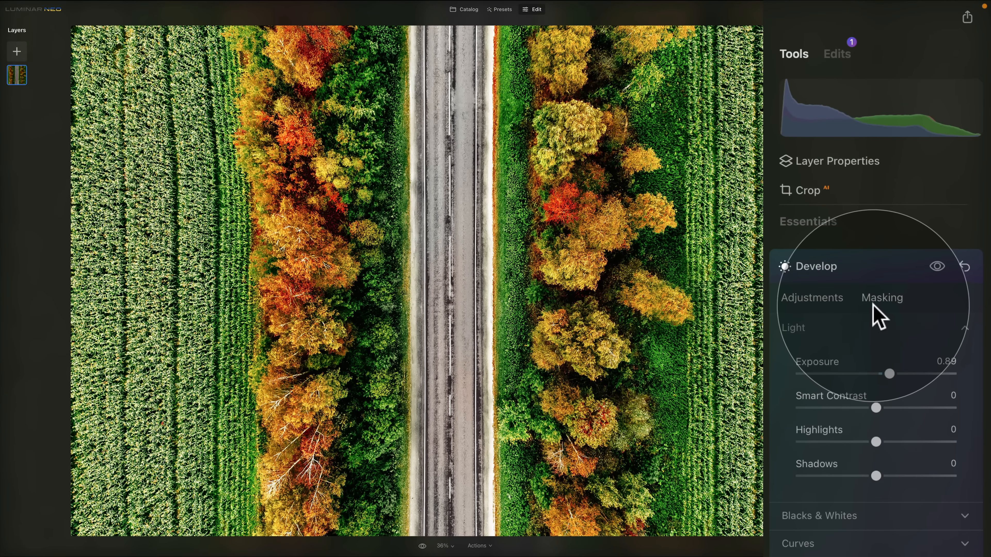
# - Turn on the mask overlay for the Develop adjustment
pyautogui.click(874, 299)
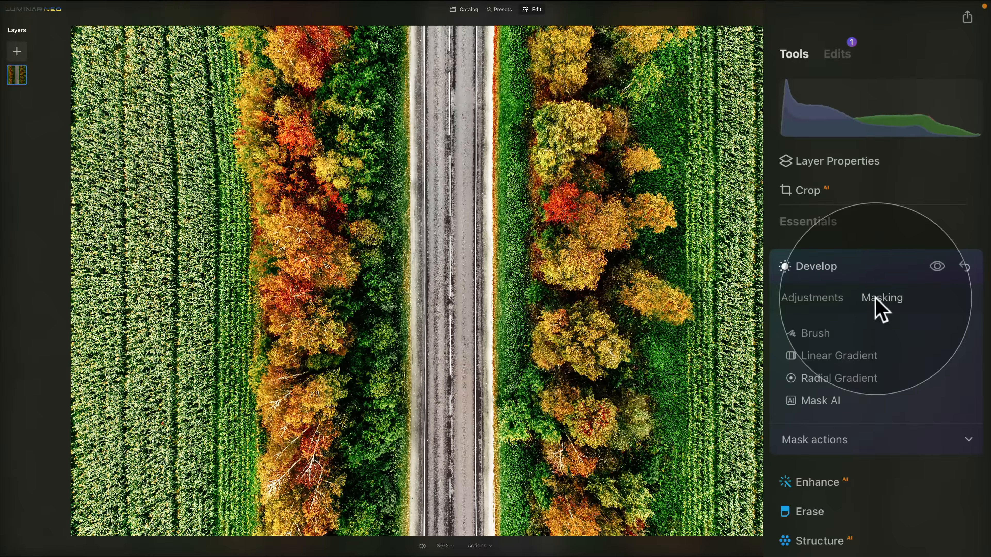
pyautogui.click(914, 440)
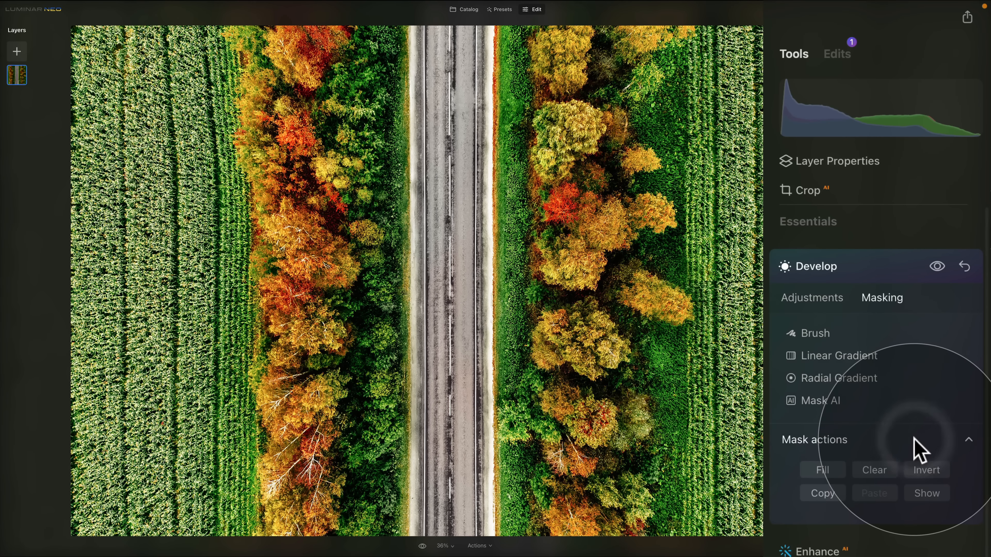
pyautogui.click(930, 492)
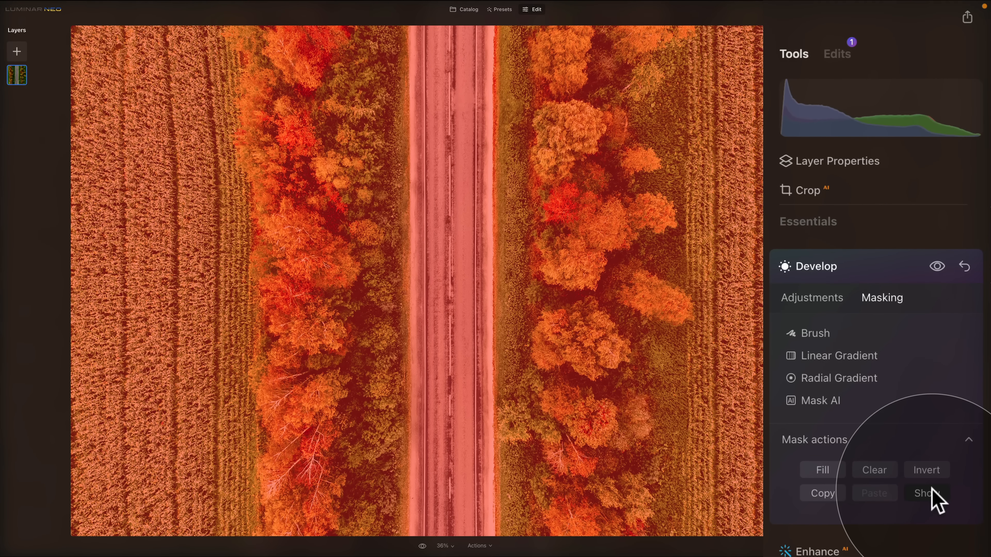
# - Set up the Develop mask's paint brush with size 227 and softness 14
pyautogui.click(816, 336)
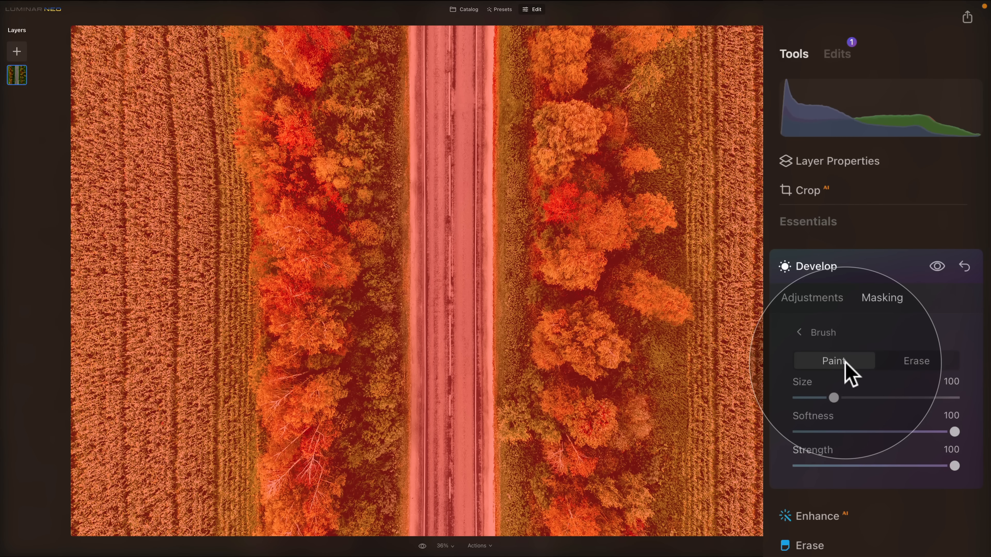
pyautogui.moveTo(834, 398); pyautogui.dragTo(880, 405)
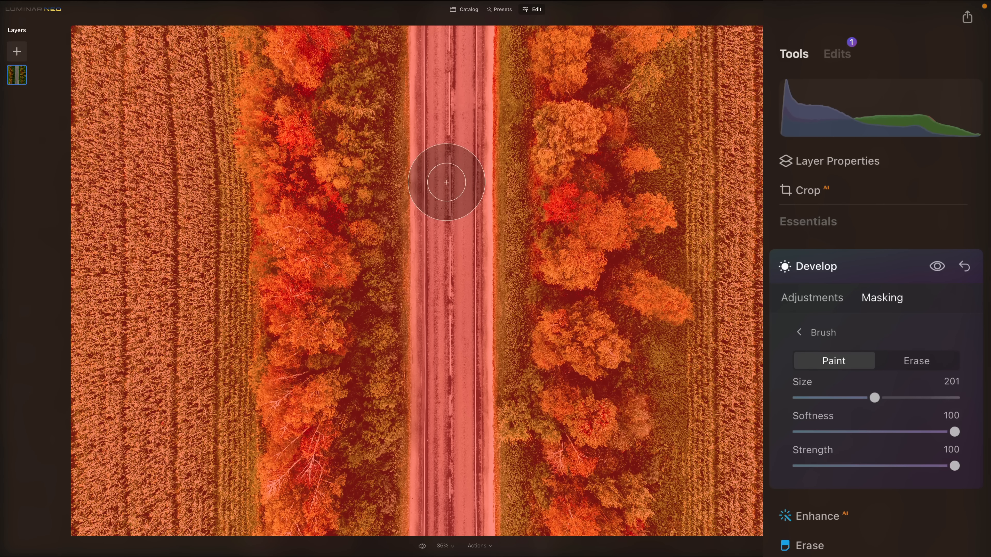
pyautogui.moveTo(874, 398); pyautogui.dragTo(885, 398)
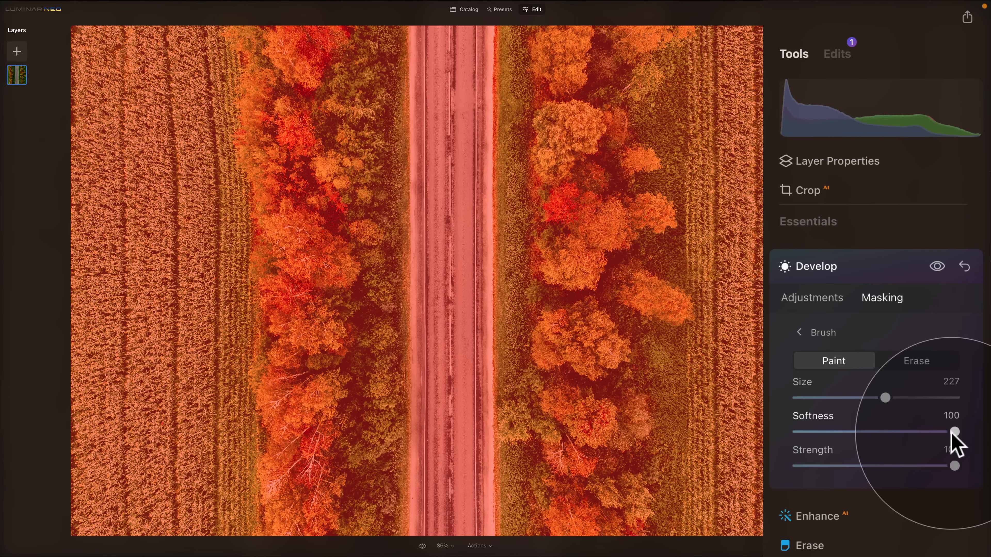
pyautogui.moveTo(952, 434); pyautogui.dragTo(803, 440)
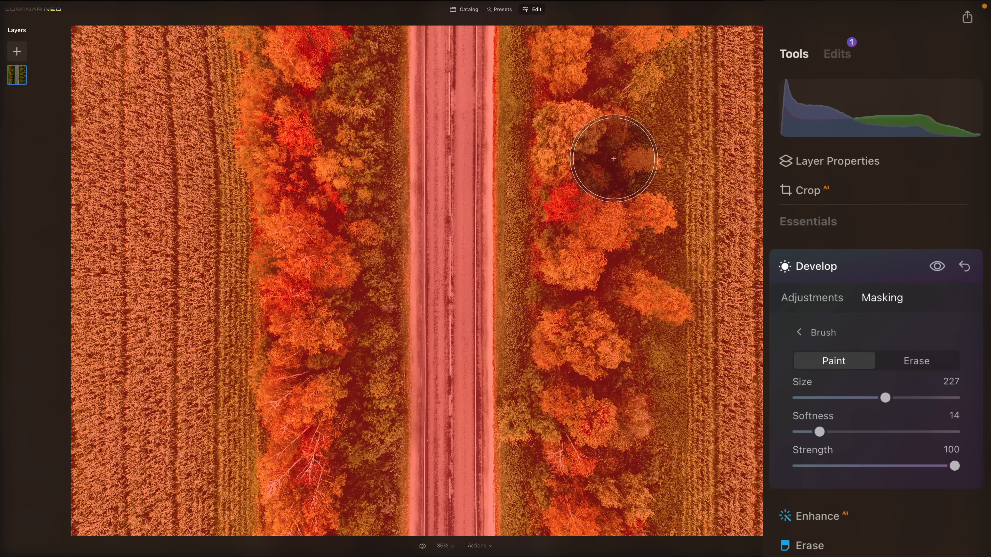
# - Paint the Develop mask along the full length of the road with a straight stroke, and reduce the brush size to 69 for touch-ups
pyautogui.click(451, 28)
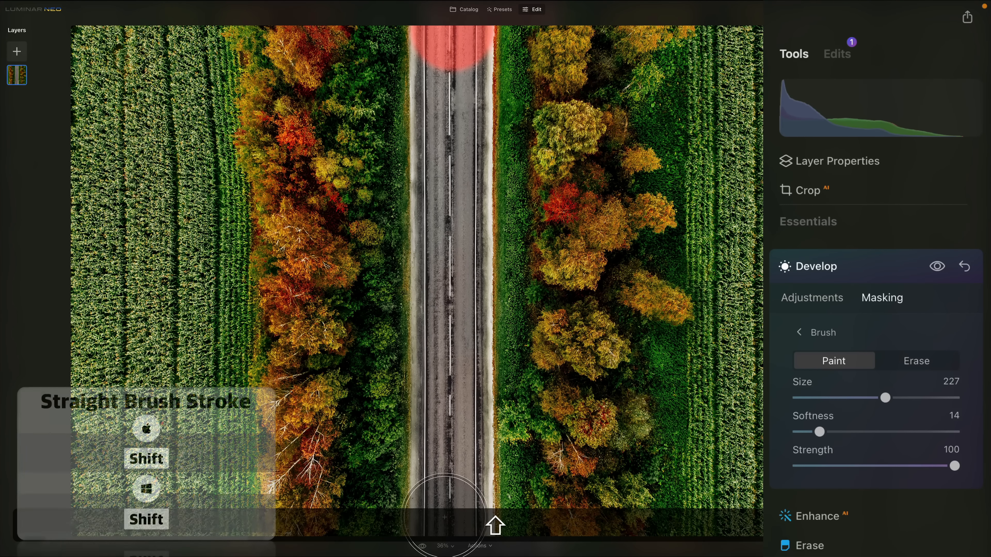
pyautogui.keyDown('shift'); pyautogui.click(452, 529); pyautogui.keyUp('shift')
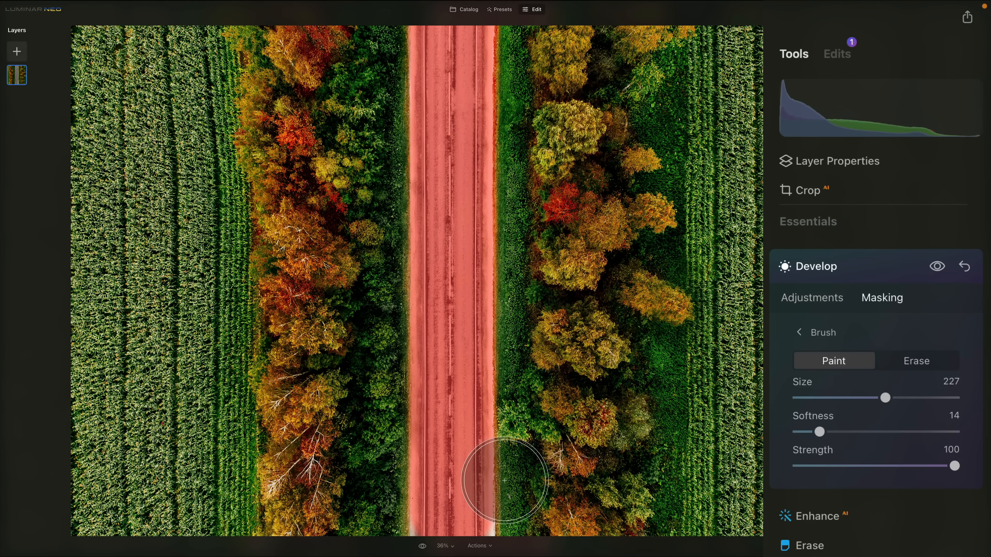
pyautogui.moveTo(864, 398); pyautogui.dragTo(815, 400)
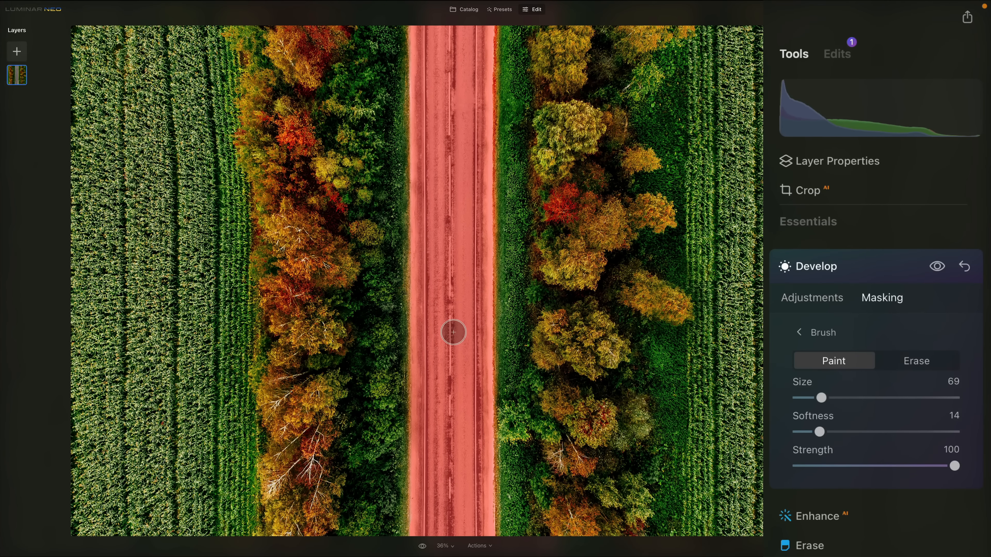
# - Set the exposure of the masked road to 0.72 and close the Develop tool
pyautogui.click(812, 298)
pyautogui.click(886, 374)
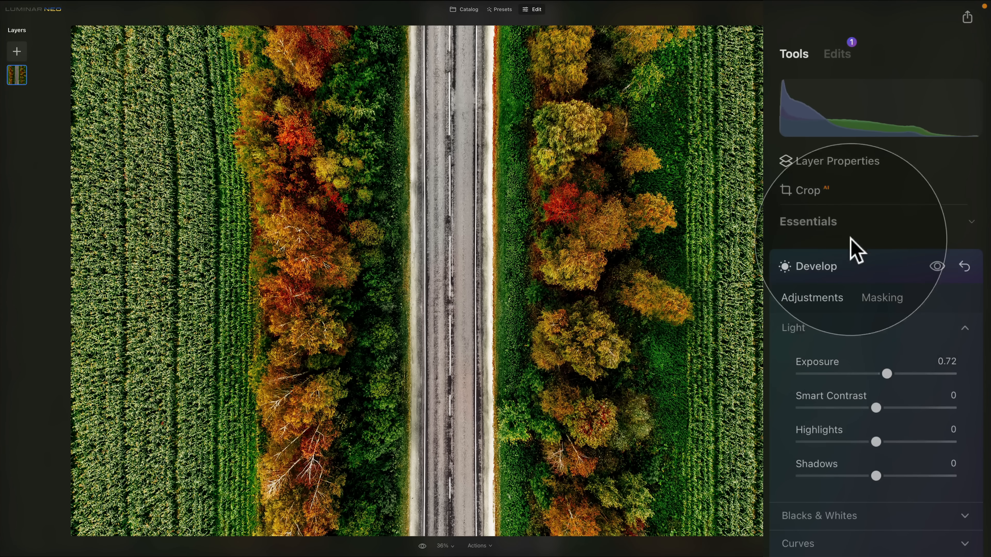
pyautogui.click(854, 267)
# - Apply a Soft Focus Glow to the photo with an amount of 42
pyautogui.scroll(-10, 861, 275)
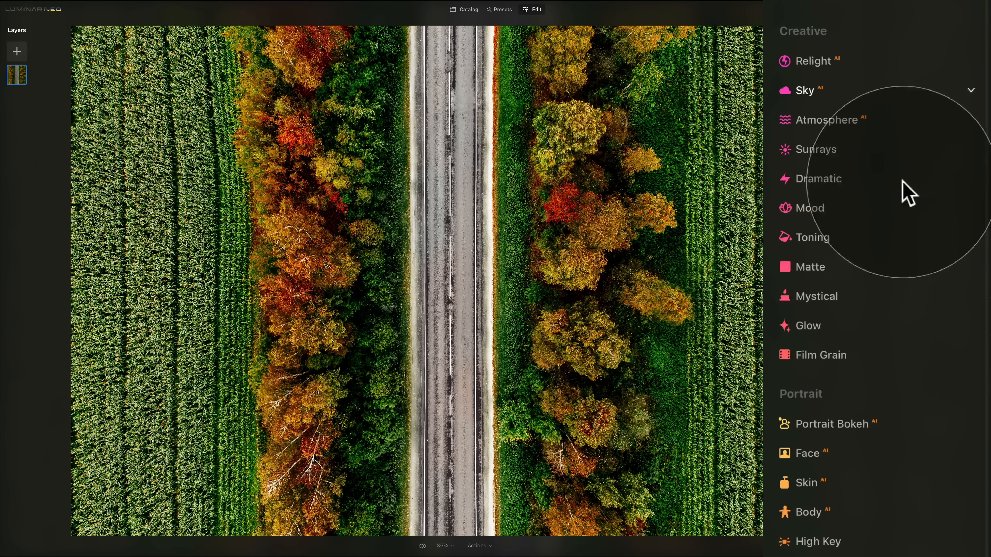
pyautogui.click(860, 328)
pyautogui.scroll(-5, 859, 328)
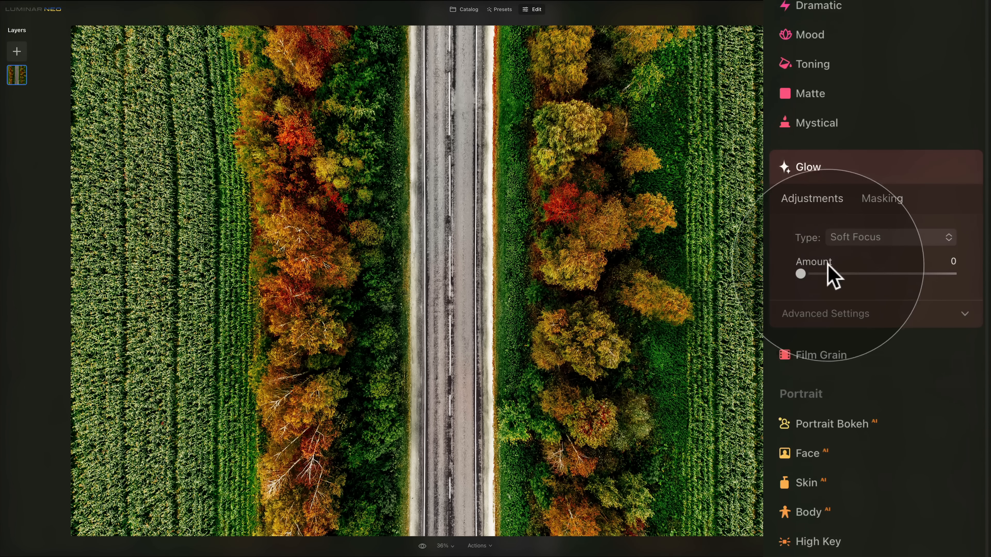
pyautogui.click(808, 273)
pyautogui.moveTo(808, 273); pyautogui.dragTo(864, 274)
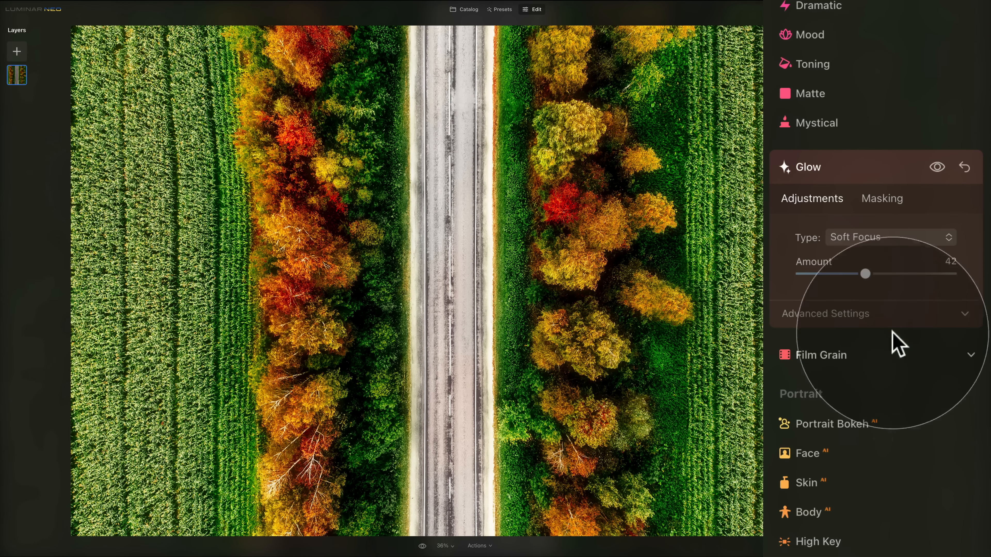
# - Turn on the mask overlay for the Glow effect
pyautogui.click(892, 204)
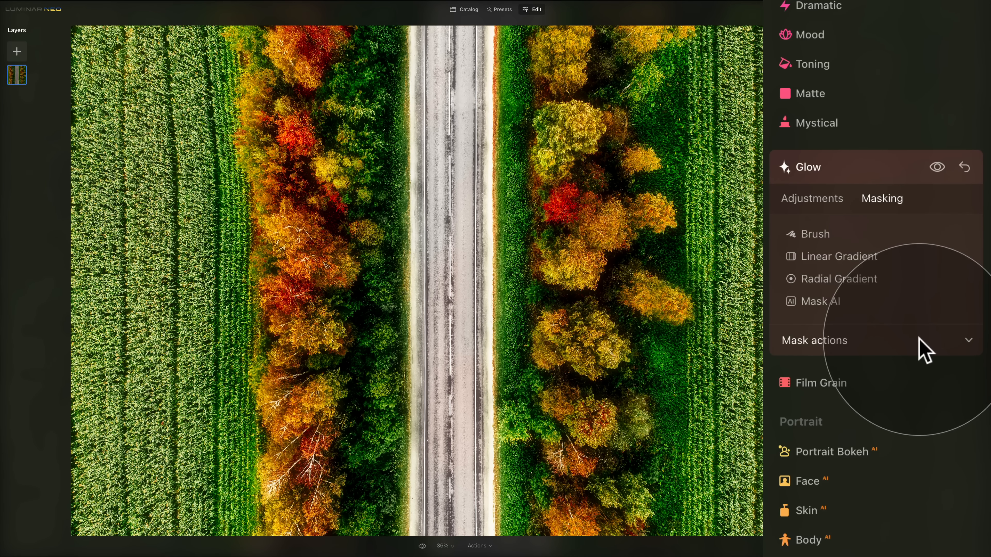
pyautogui.click(924, 348)
pyautogui.click(934, 387)
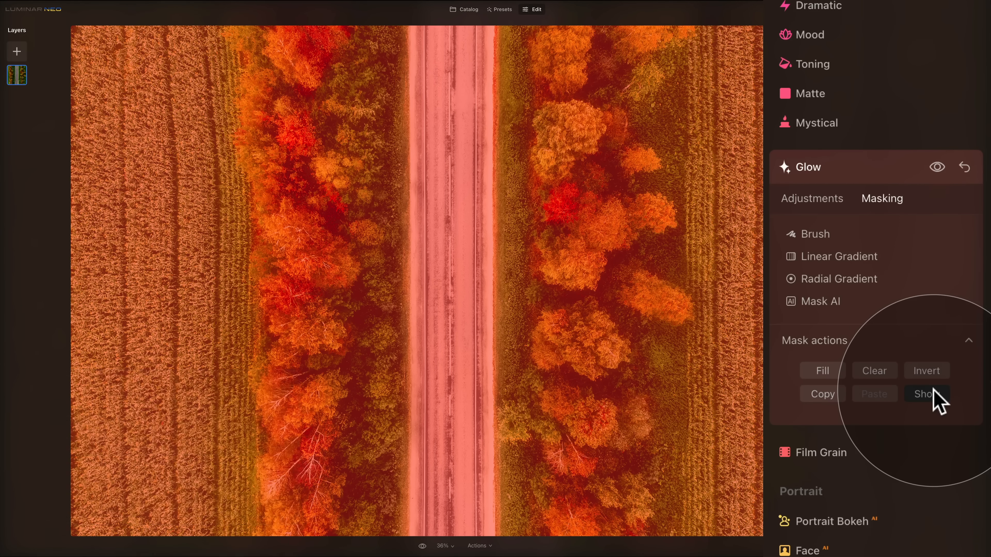
# - Set up the Glow mask's paint brush with size 211 and softness 48
pyautogui.click(818, 234)
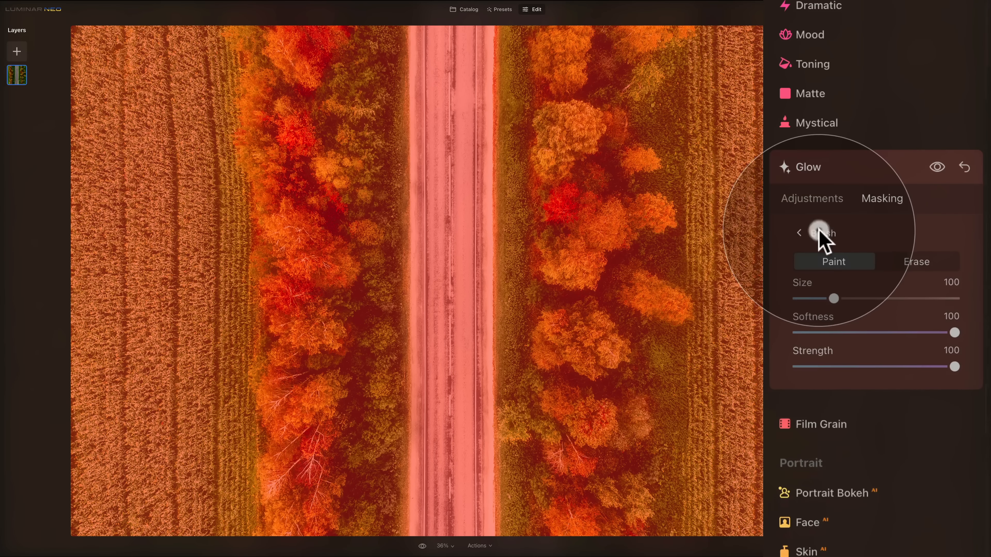
pyautogui.moveTo(834, 300); pyautogui.dragTo(905, 306)
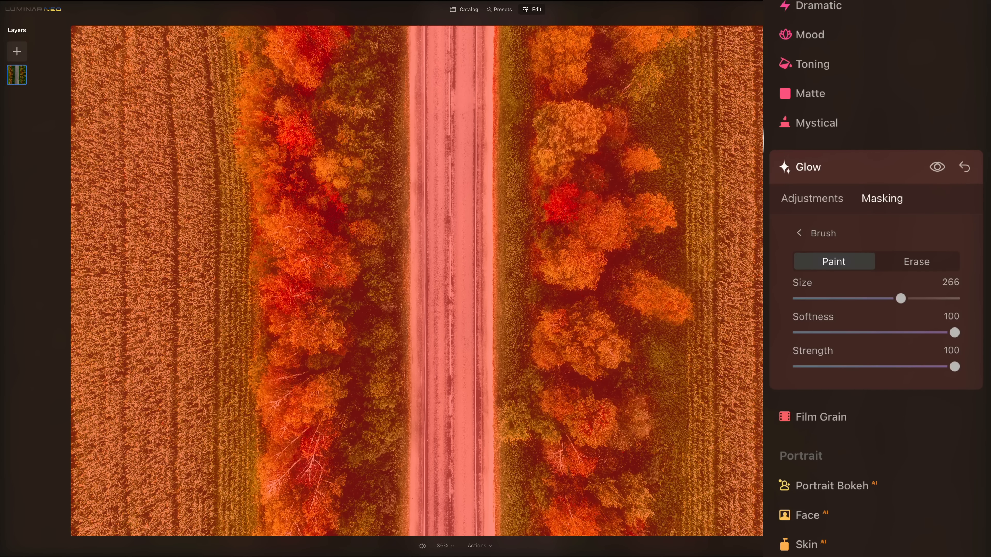
pyautogui.moveTo(891, 299); pyautogui.dragTo(911, 300)
pyautogui.moveTo(954, 333); pyautogui.dragTo(872, 333)
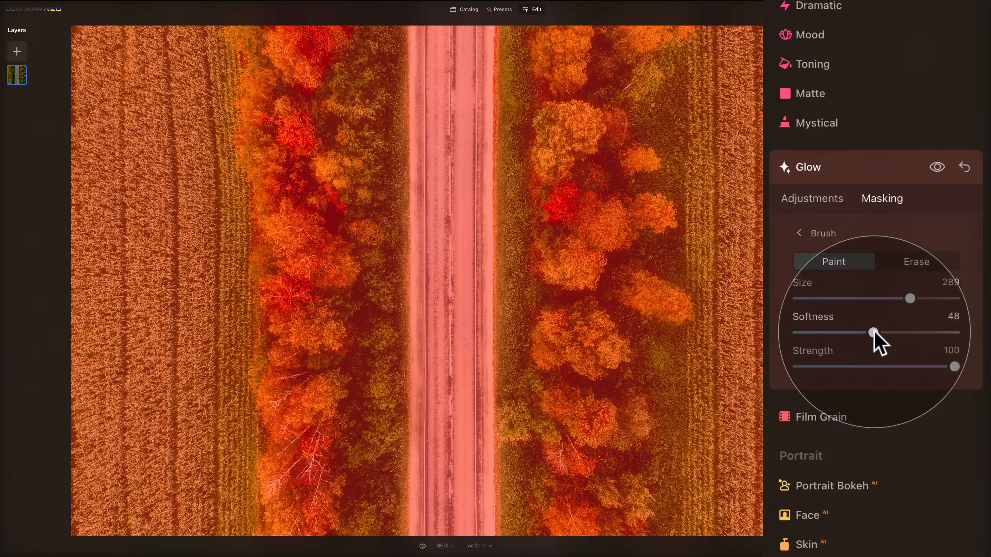
pyautogui.moveTo(912, 298); pyautogui.dragTo(878, 298)
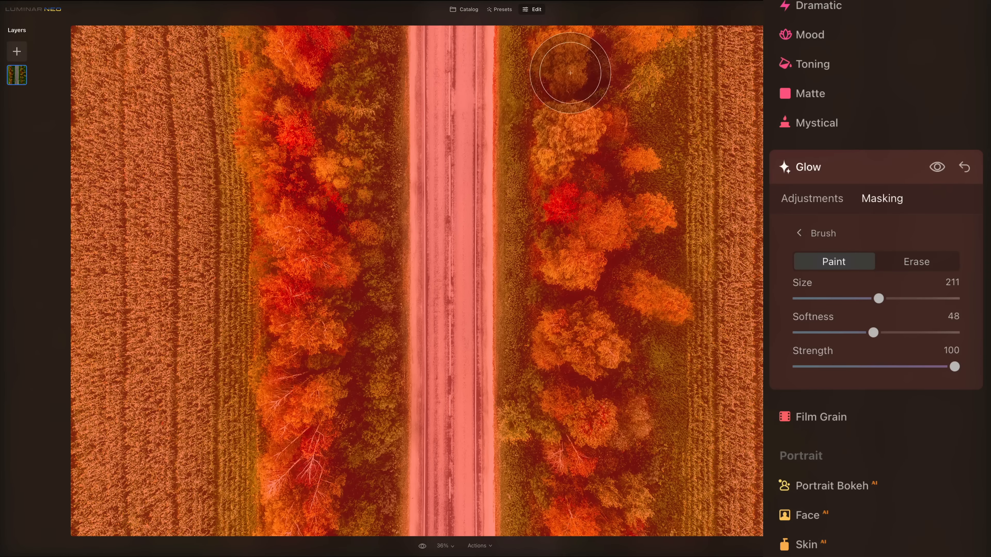
# - Paint the Glow mask over the tree strip on the right side of the road using straight strokes along its full length
pyautogui.moveTo(559, 44); pyautogui.dragTo(558, 34)
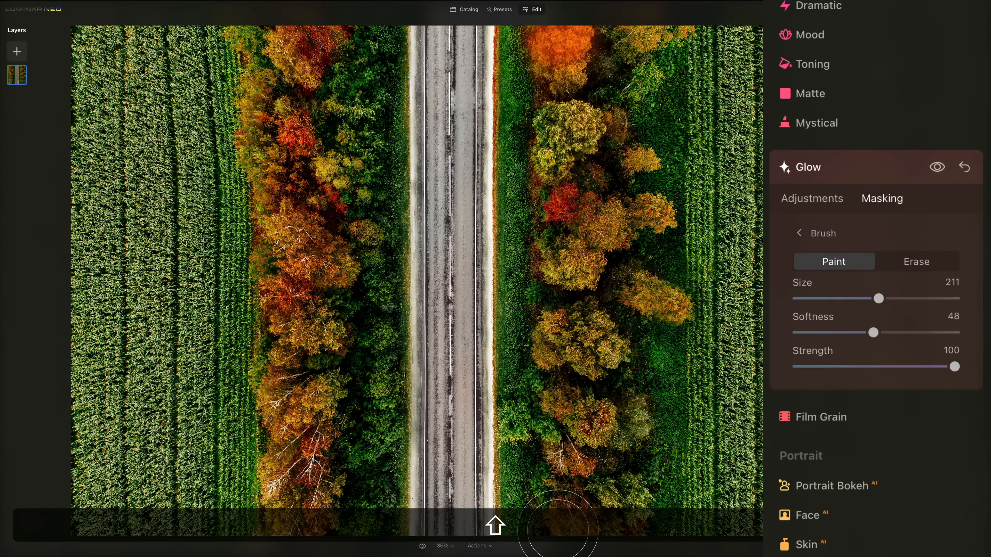
pyautogui.keyDown('shift'); pyautogui.click(558, 530); pyautogui.keyUp('shift')
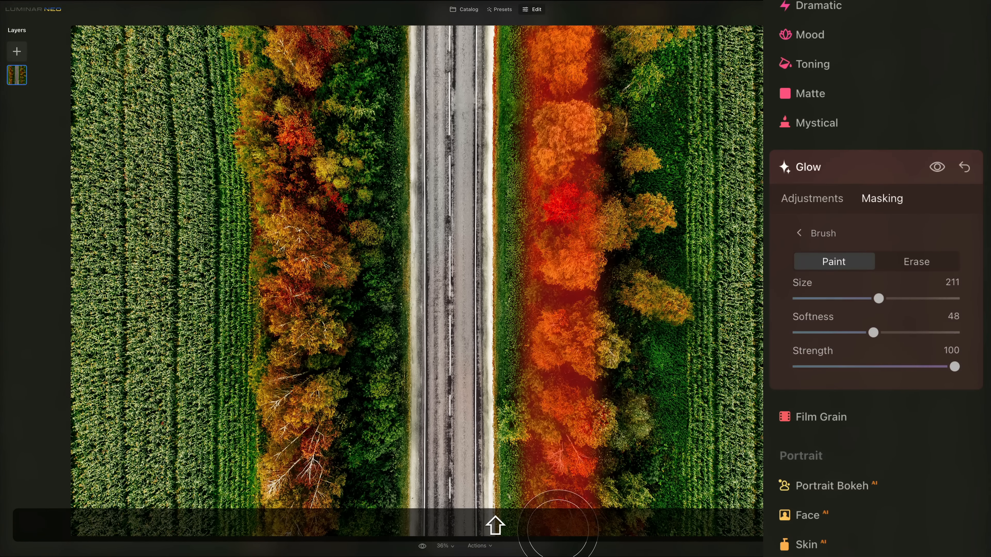
pyautogui.keyDown('shift'); pyautogui.click(636, 523); pyautogui.keyUp('shift')
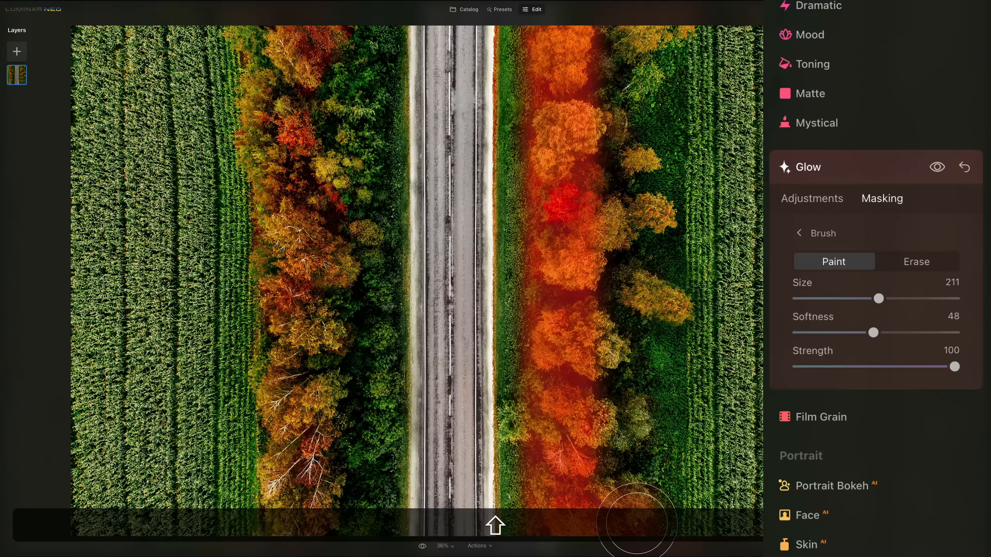
pyautogui.keyDown('shift'); pyautogui.click(647, 43); pyautogui.keyUp('shift')
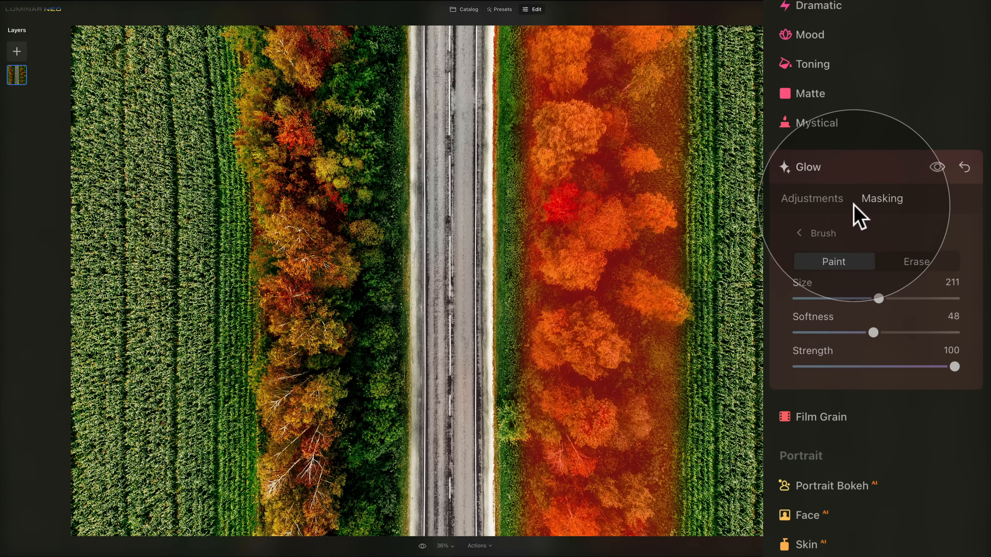
# - Compare the photo with and without the masked Glow effect
pyautogui.click(829, 199)
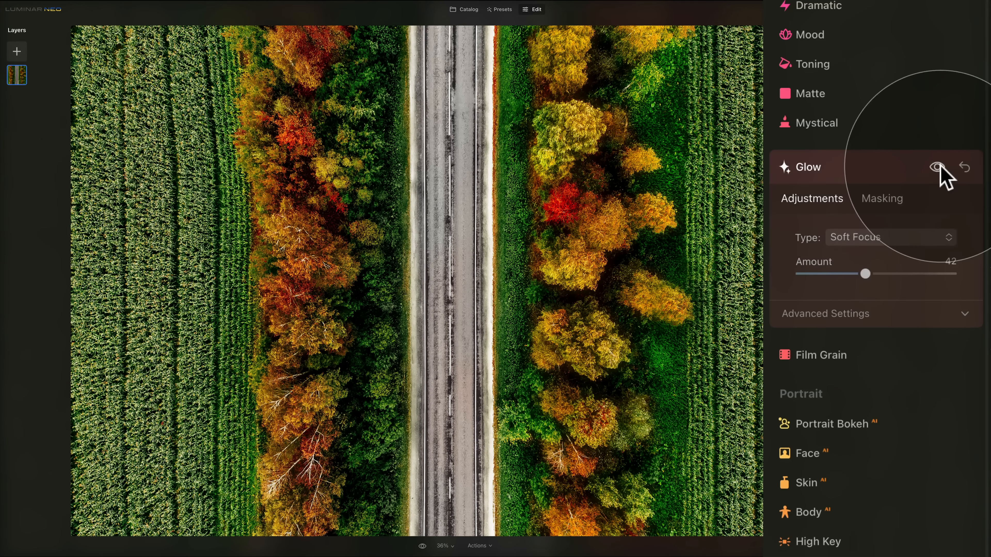
pyautogui.click(938, 168)
pyautogui.click(938, 168)
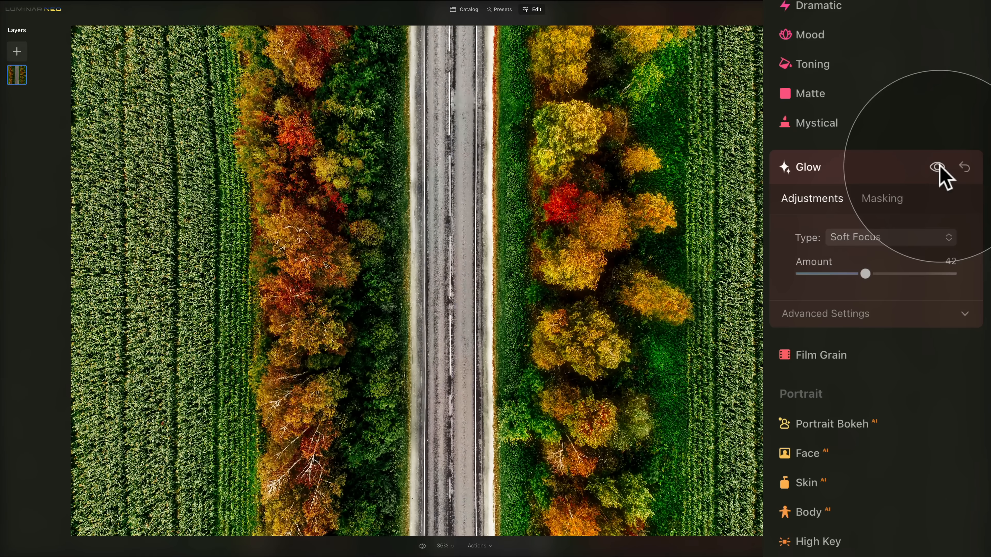